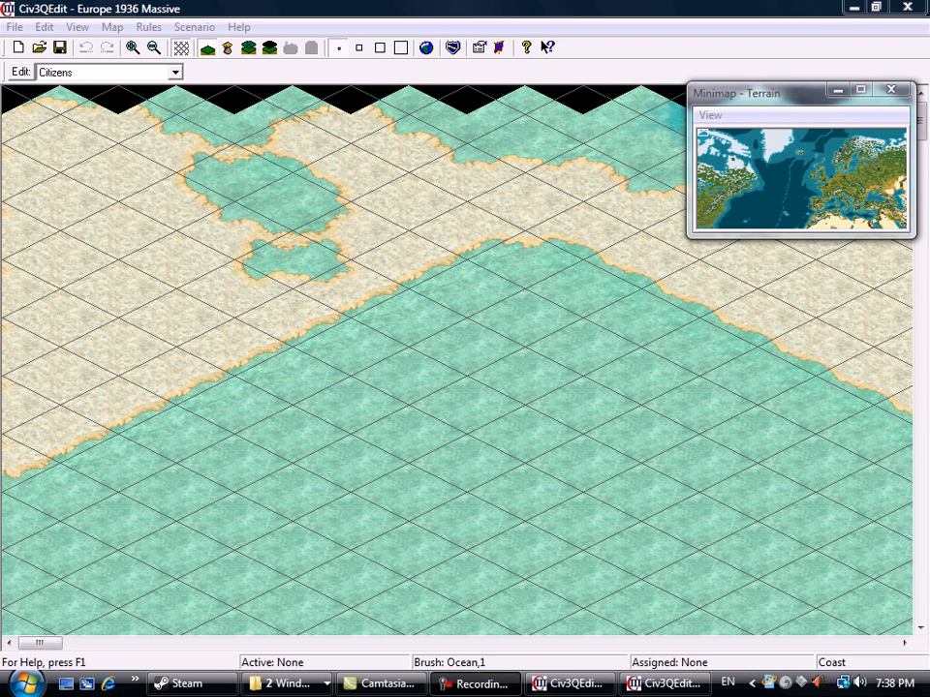
Examine the map across Germany, the Low Countries and the English Channel.
{"action": "left_click_drag", "start_coordinate": [810, 190], "coordinate": [838, 175]}
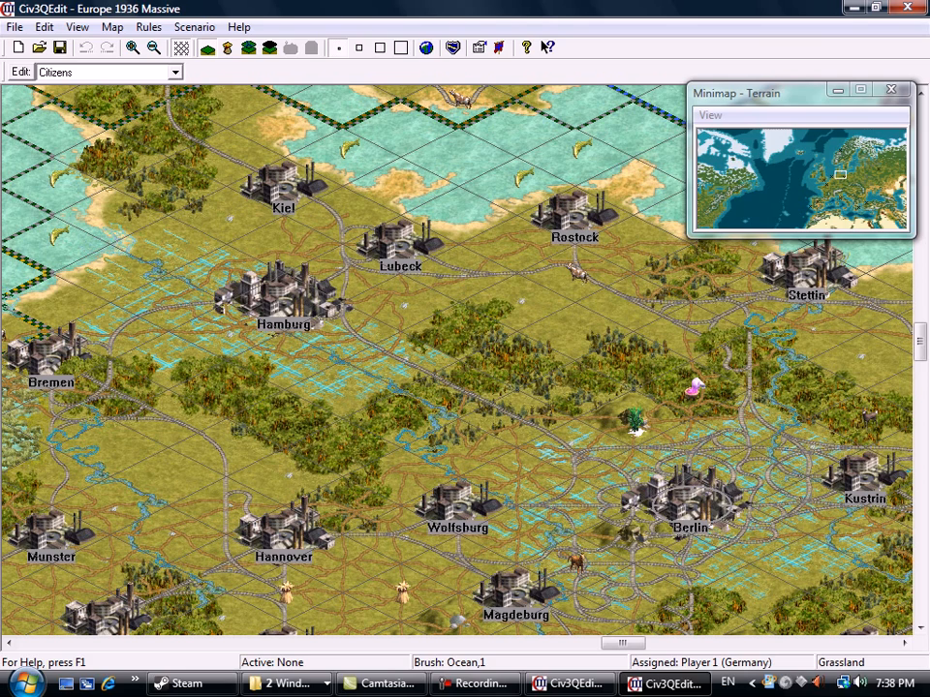
{"action": "scroll", "coordinate": [455, 359], "scroll_direction": "down", "scroll_amount": 3}
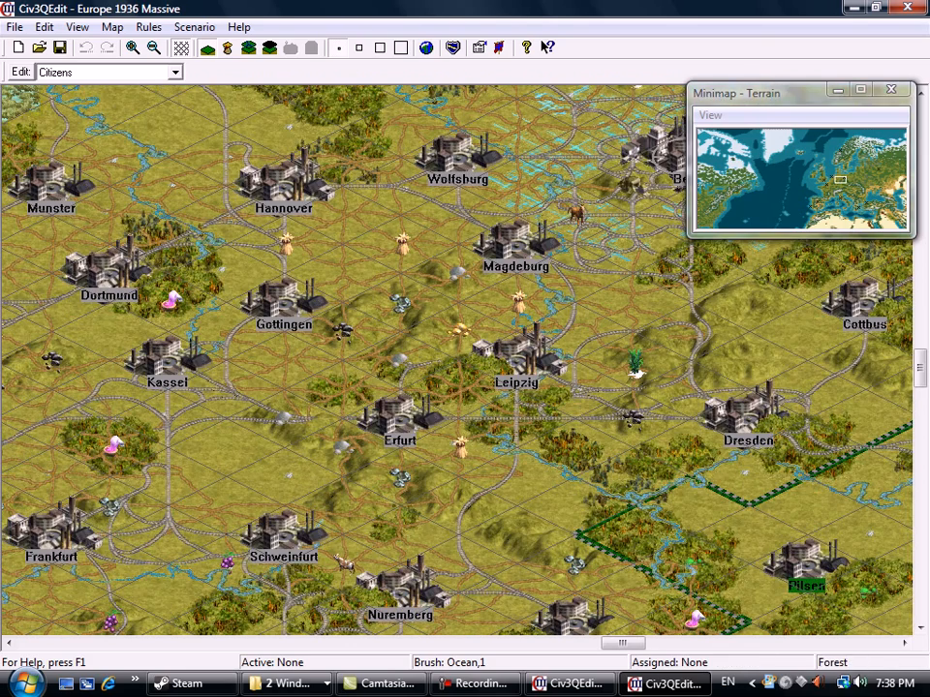
{"action": "left_click_drag", "start_coordinate": [623, 643], "coordinate": [593, 643]}
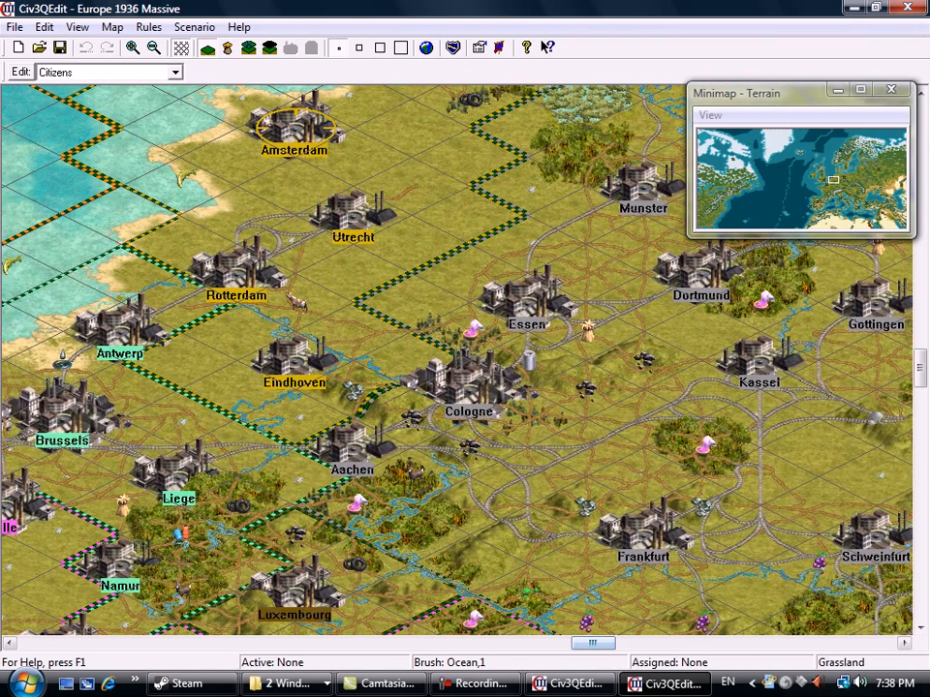
{"action": "scroll", "coordinate": [455, 359], "scroll_direction": "up", "scroll_amount": 3}
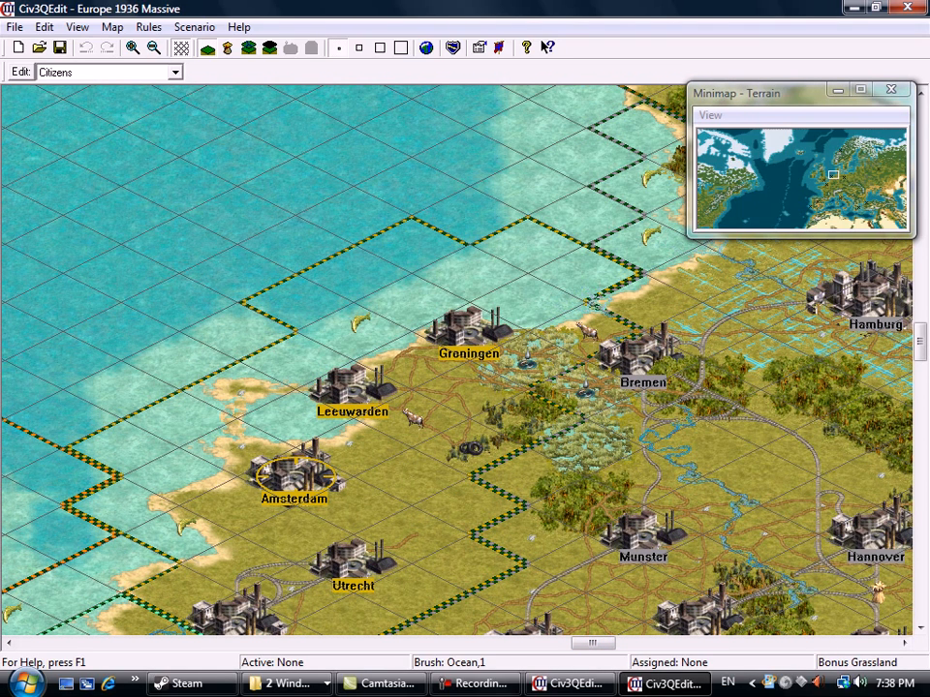
{"action": "scroll", "coordinate": [456, 358], "scroll_direction": "down", "scroll_amount": 3}
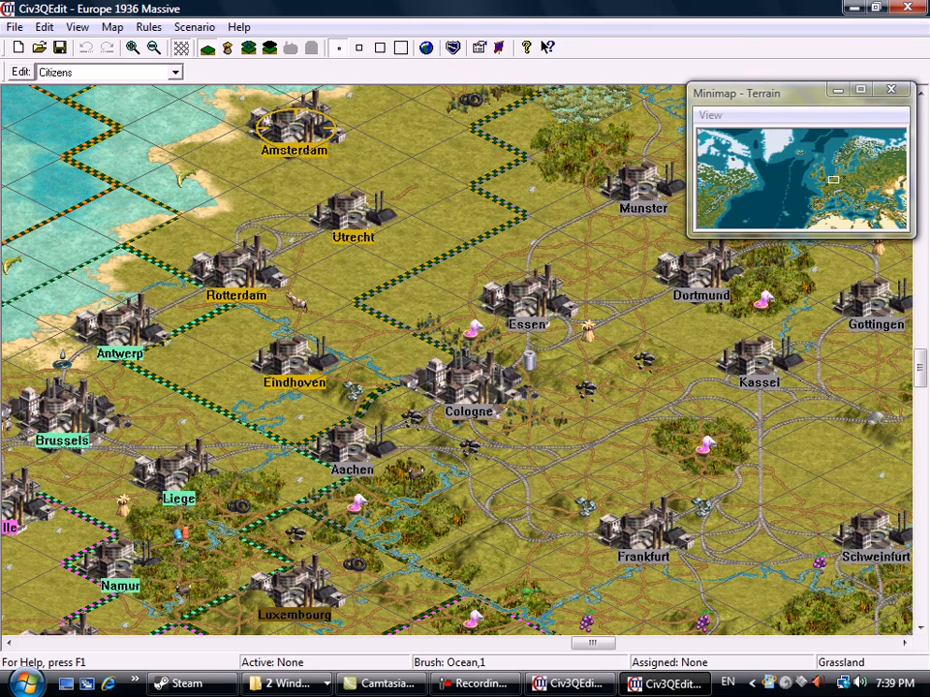
{"action": "scroll", "coordinate": [456, 358], "scroll_direction": "right", "scroll_amount": 5}
{"action": "left_click_drag", "start_coordinate": [622, 643], "coordinate": [565, 643]}
Show the grid coordinates and check them at the map's southeast corner and around Berlin.
{"action": "left_click", "coordinate": [112, 27]}
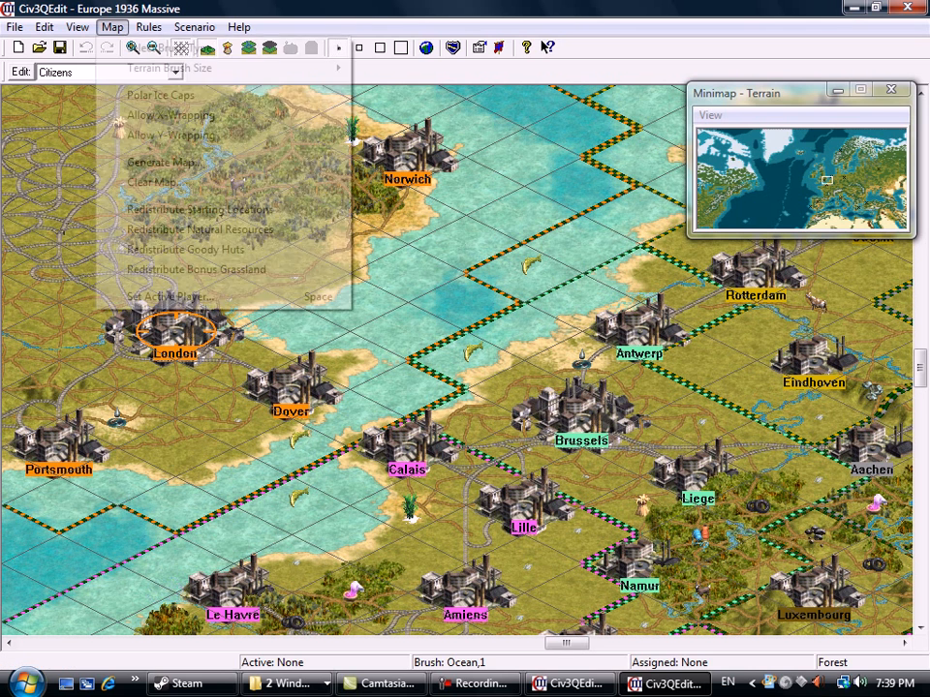
{"action": "left_click", "coordinate": [112, 27]}
{"action": "left_click", "coordinate": [44, 27]}
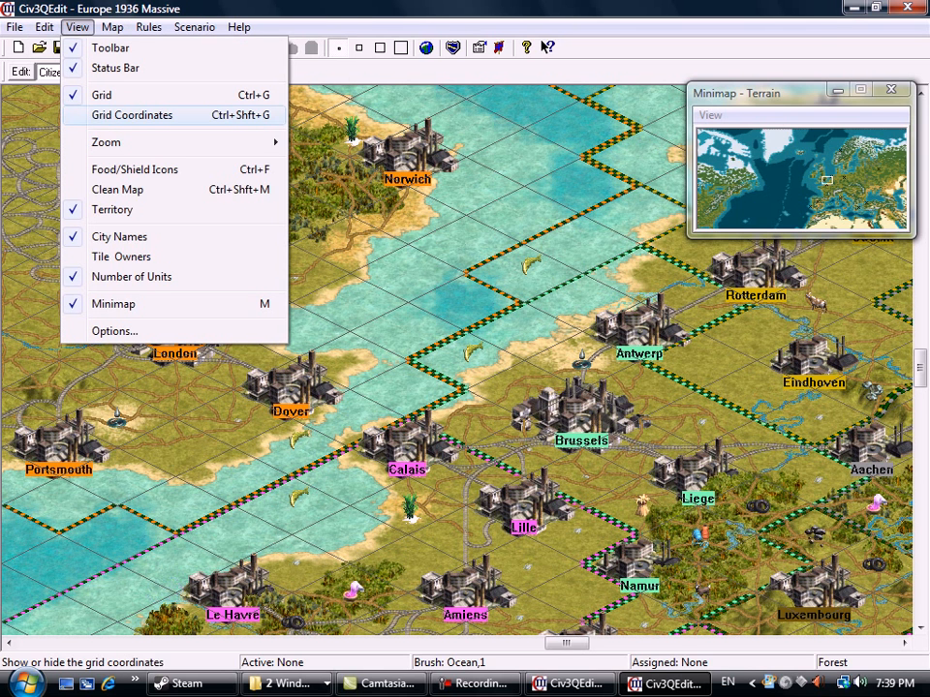
{"action": "left_click", "coordinate": [131, 116]}
{"action": "key", "text": "Down"}
{"action": "key", "text": "Right"}
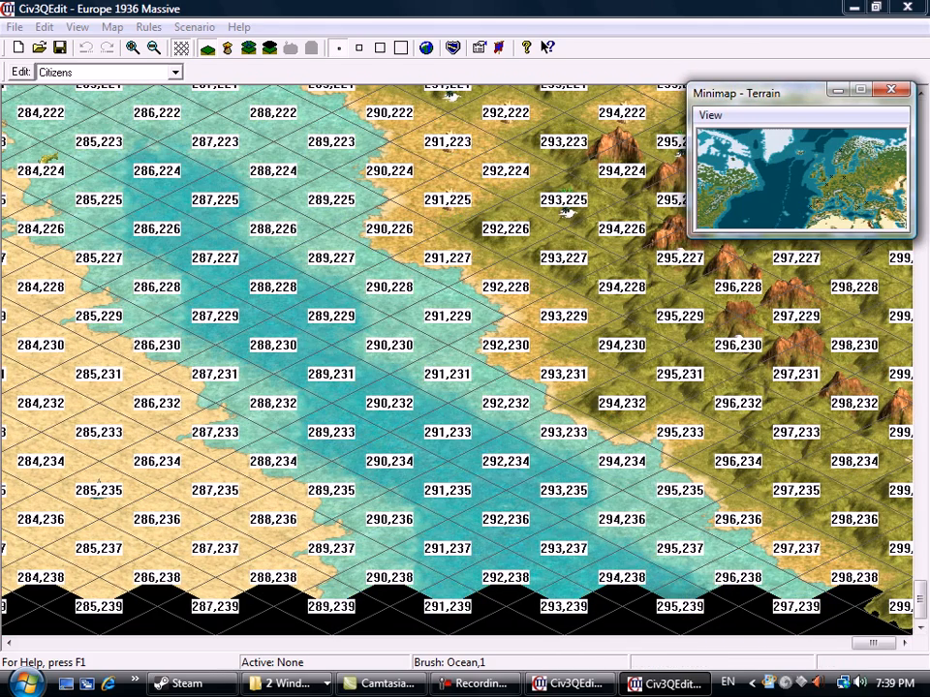
{"action": "scroll", "coordinate": [620, 359], "scroll_direction": "up", "scroll_amount": 7}
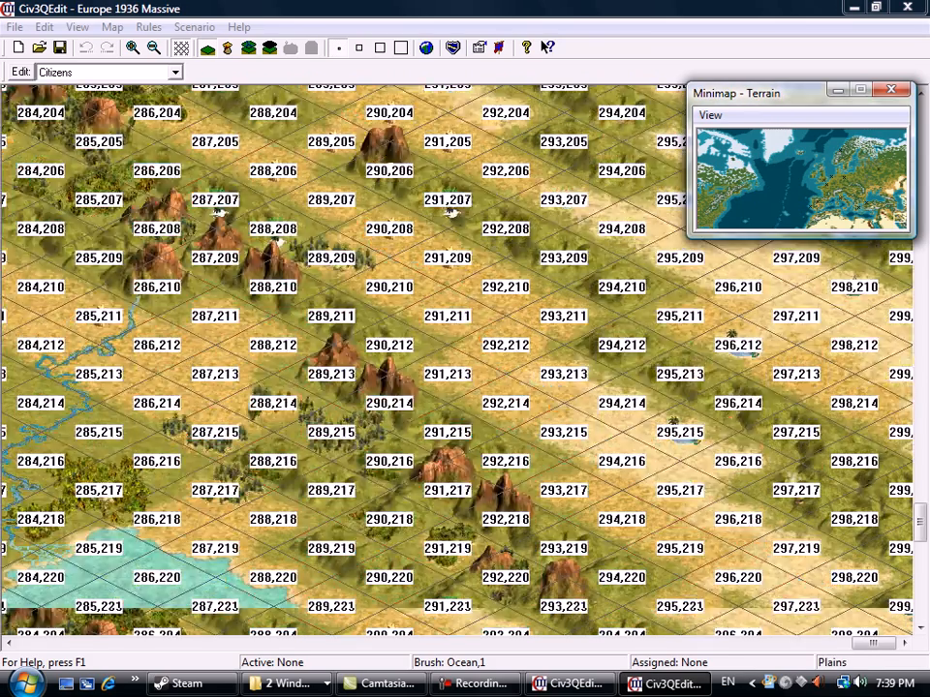
{"action": "left_click", "coordinate": [841, 178]}
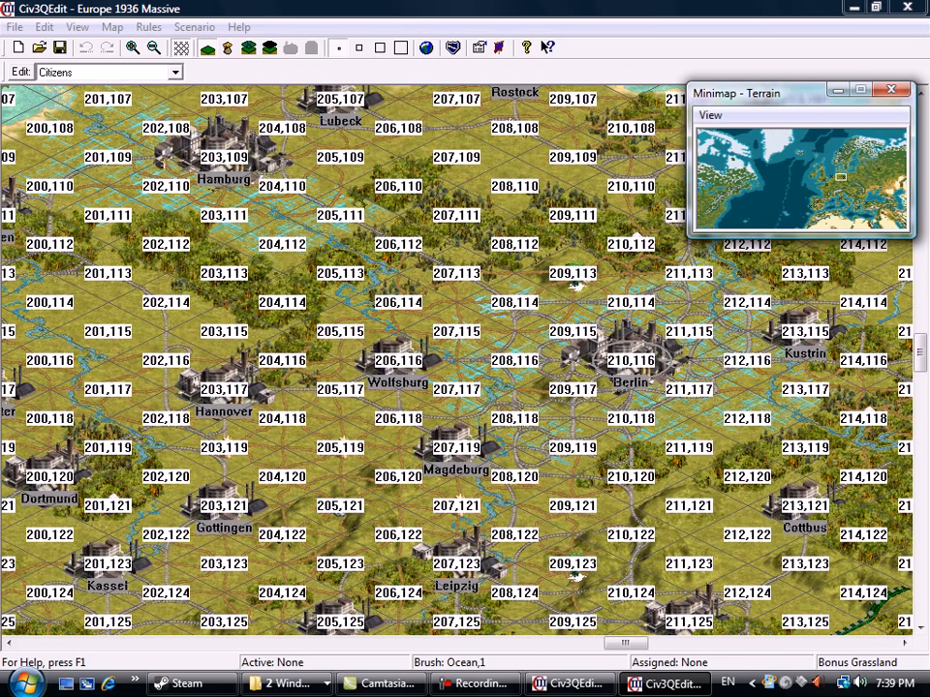
Hide the grid coordinates on the map.
{"action": "left_click", "coordinate": [45, 27]}
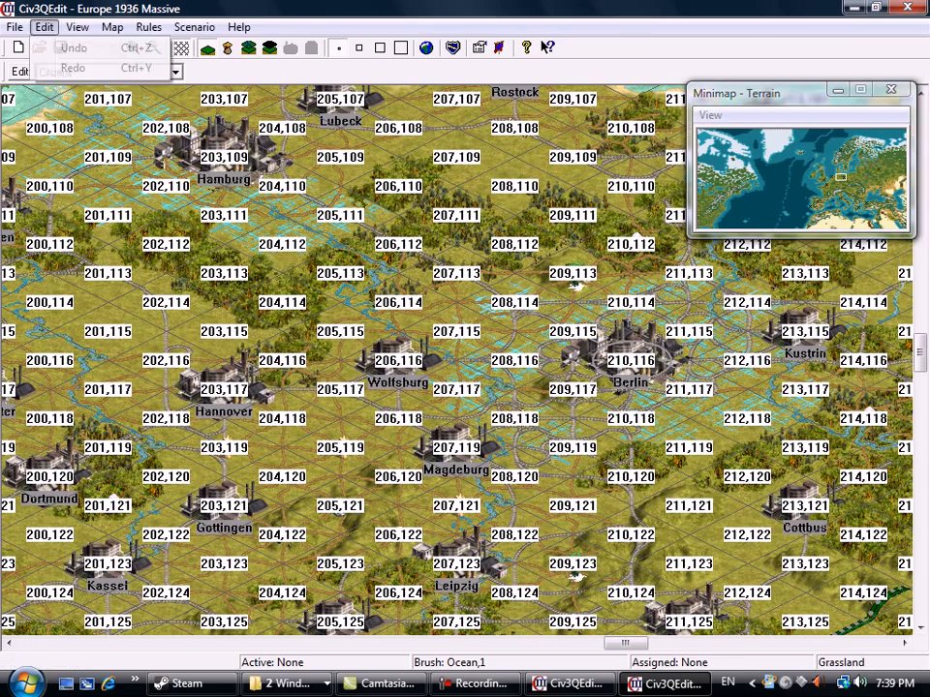
{"action": "mouse_move", "coordinate": [77, 27]}
{"action": "left_click", "coordinate": [132, 114]}
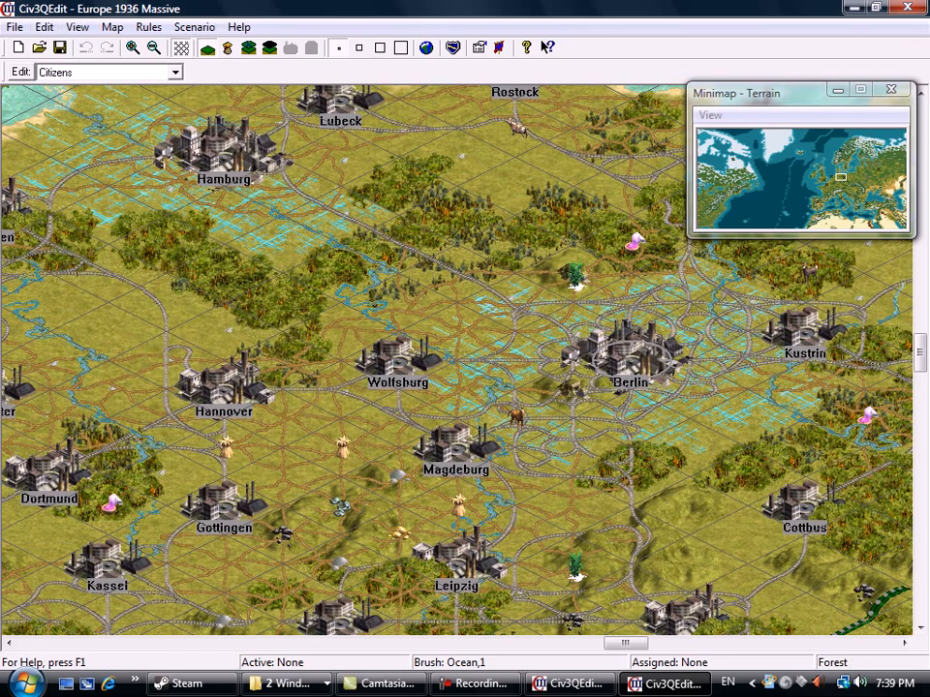
Switch the minimap to the territory view and bring the Soviet border area around Minsk into view.
{"action": "left_click_drag", "start_coordinate": [823, 197], "coordinate": [844, 178]}
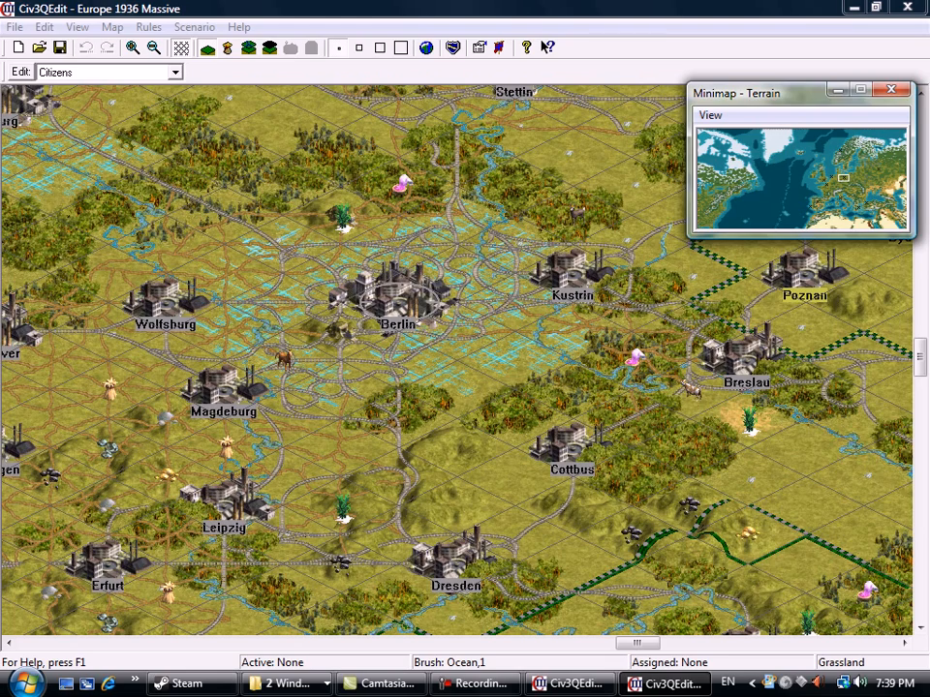
{"action": "left_click_drag", "start_coordinate": [843, 178], "coordinate": [870, 167]}
{"action": "left_click", "coordinate": [711, 116]}
{"action": "left_click", "coordinate": [741, 136]}
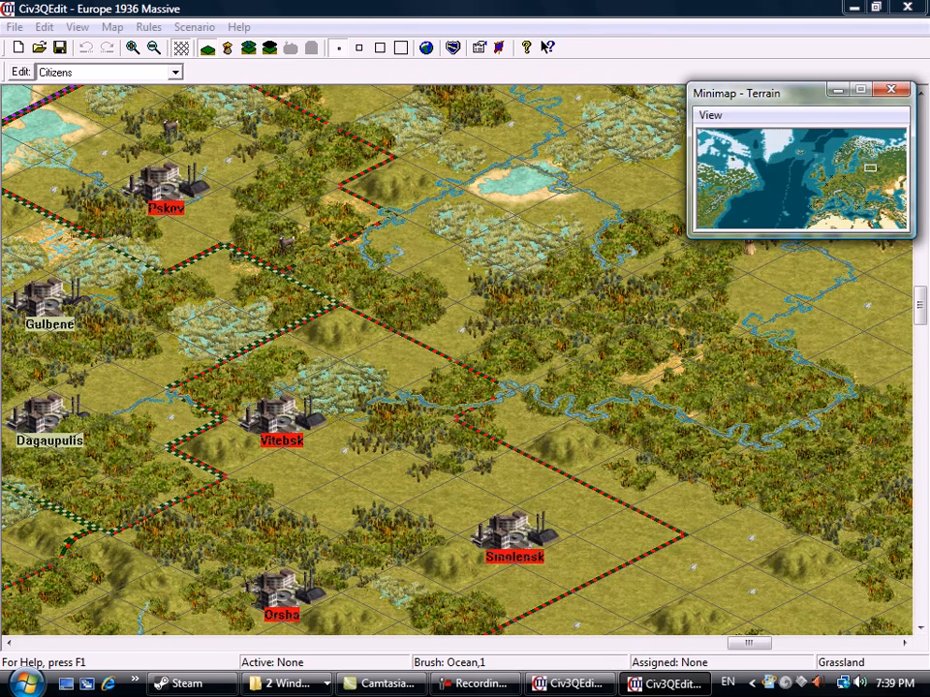
{"action": "mouse_move", "coordinate": [849, 183]}
{"action": "left_mouse_down"}
{"action": "mouse_move", "coordinate": [860, 169]}
{"action": "mouse_move", "coordinate": [819, 201]}
{"action": "mouse_move", "coordinate": [813, 173]}
{"action": "mouse_move", "coordinate": [856, 172]}
{"action": "mouse_move", "coordinate": [845, 210]}
{"action": "mouse_move", "coordinate": [848, 192]}
{"action": "mouse_move", "coordinate": [839, 184]}
{"action": "mouse_move", "coordinate": [864, 175]}
{"action": "mouse_move", "coordinate": [867, 153]}
{"action": "mouse_move", "coordinate": [865, 182]}
{"action": "mouse_move", "coordinate": [866, 172]}
{"action": "left_mouse_up"}
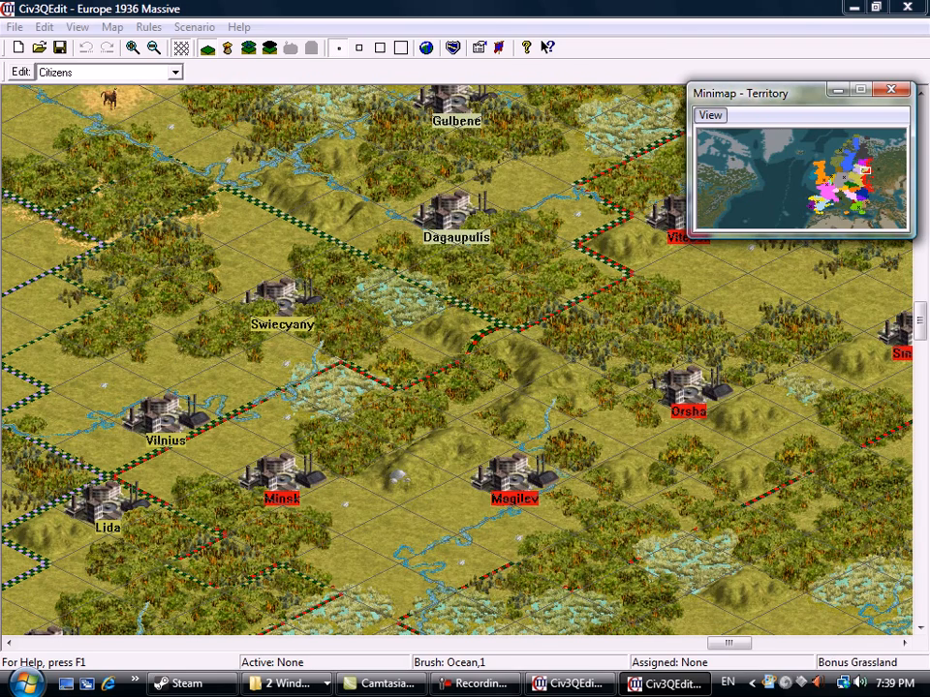
Try the minimap's other view options, return it to the territory view and bring the Berlin area into view.
{"action": "left_click", "coordinate": [710, 114]}
{"action": "left_click", "coordinate": [741, 136]}
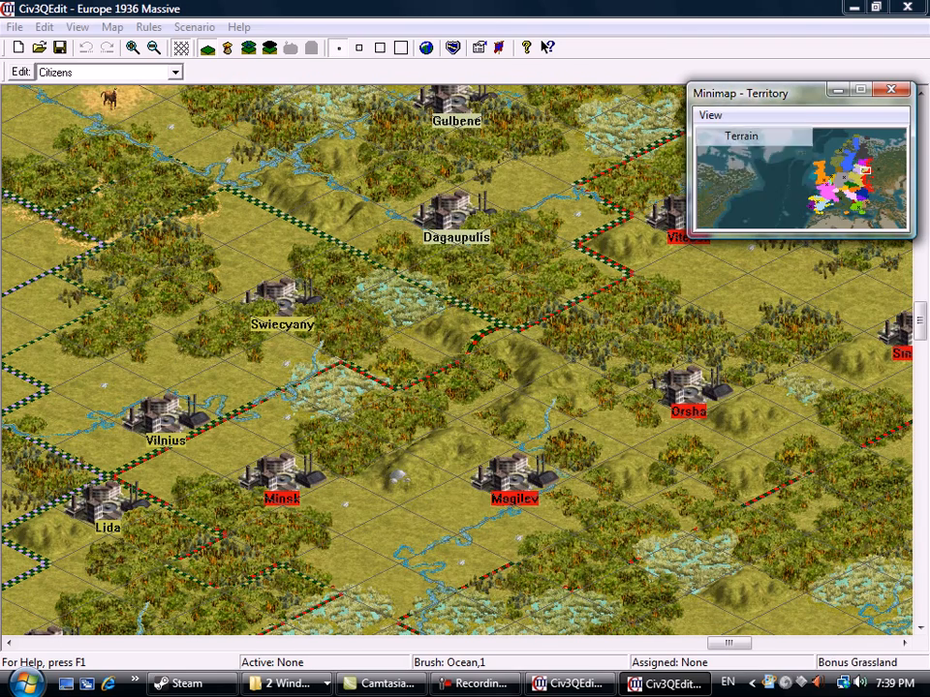
{"action": "left_click", "coordinate": [710, 114]}
{"action": "left_click", "coordinate": [728, 174]}
{"action": "left_click", "coordinate": [871, 229]}
{"action": "mouse_move", "coordinate": [849, 188]}
{"action": "left_mouse_down"}
{"action": "mouse_move", "coordinate": [832, 186]}
{"action": "mouse_move", "coordinate": [810, 209]}
{"action": "mouse_move", "coordinate": [818, 161]}
{"action": "mouse_move", "coordinate": [712, 204]}
{"action": "mouse_move", "coordinate": [787, 173]}
{"action": "mouse_move", "coordinate": [840, 179]}
{"action": "mouse_move", "coordinate": [840, 162]}
{"action": "mouse_move", "coordinate": [840, 174]}
{"action": "left_mouse_up"}
{"action": "left_click", "coordinate": [711, 115]}
{"action": "left_click", "coordinate": [745, 156]}
{"action": "left_click_drag", "start_coordinate": [821, 177], "coordinate": [843, 177]}
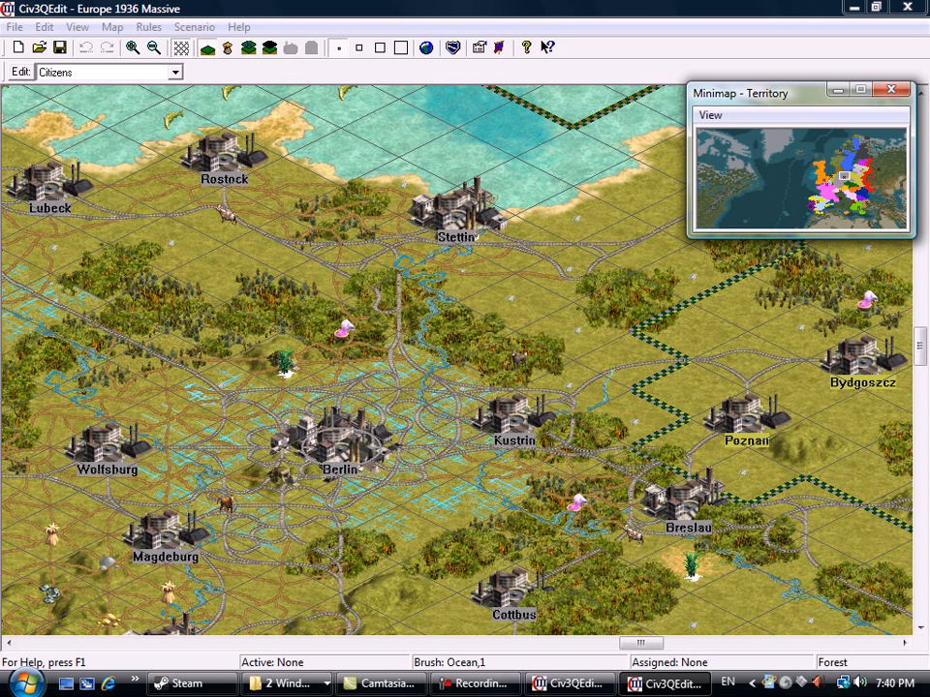
Compare the Europe 1936 Massive map with the Europe 1936 180x180 map open in the other editor window.
{"action": "mouse_move", "coordinate": [843, 178]}
{"action": "left_mouse_down"}
{"action": "mouse_move", "coordinate": [872, 219]}
{"action": "mouse_move", "coordinate": [834, 175]}
{"action": "mouse_move", "coordinate": [848, 181]}
{"action": "mouse_move", "coordinate": [839, 217]}
{"action": "mouse_move", "coordinate": [842, 168]}
{"action": "left_mouse_up"}
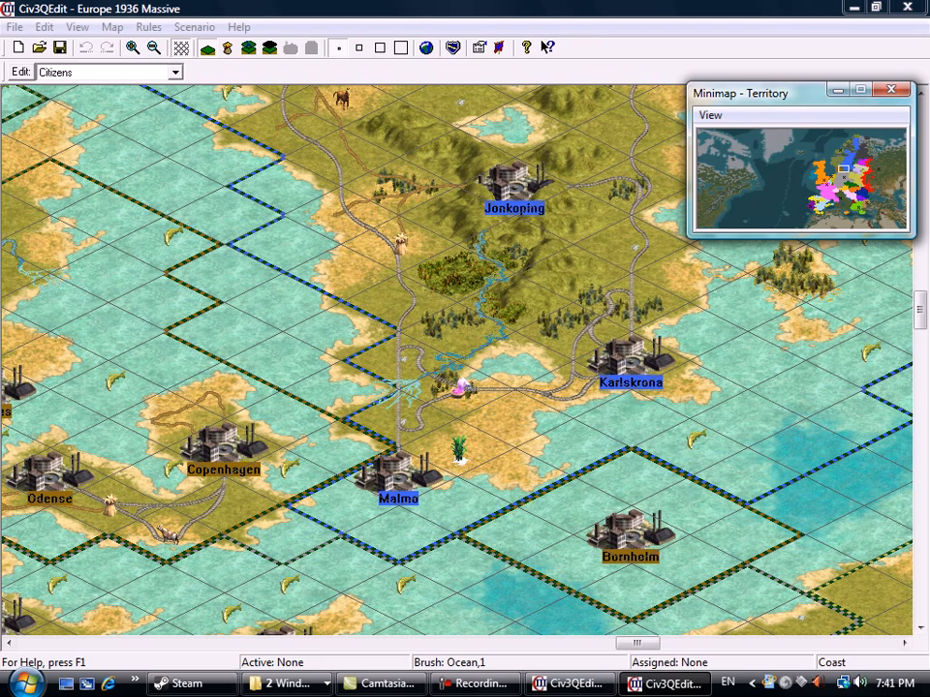
{"action": "key", "text": "alt+Tab"}
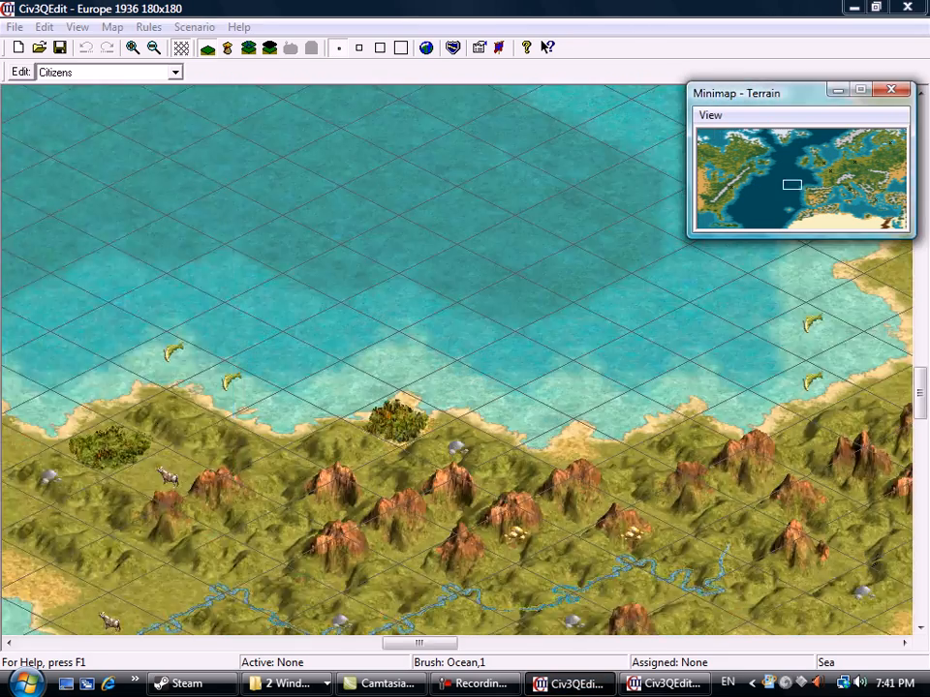
{"action": "left_click_drag", "start_coordinate": [793, 184], "coordinate": [839, 180]}
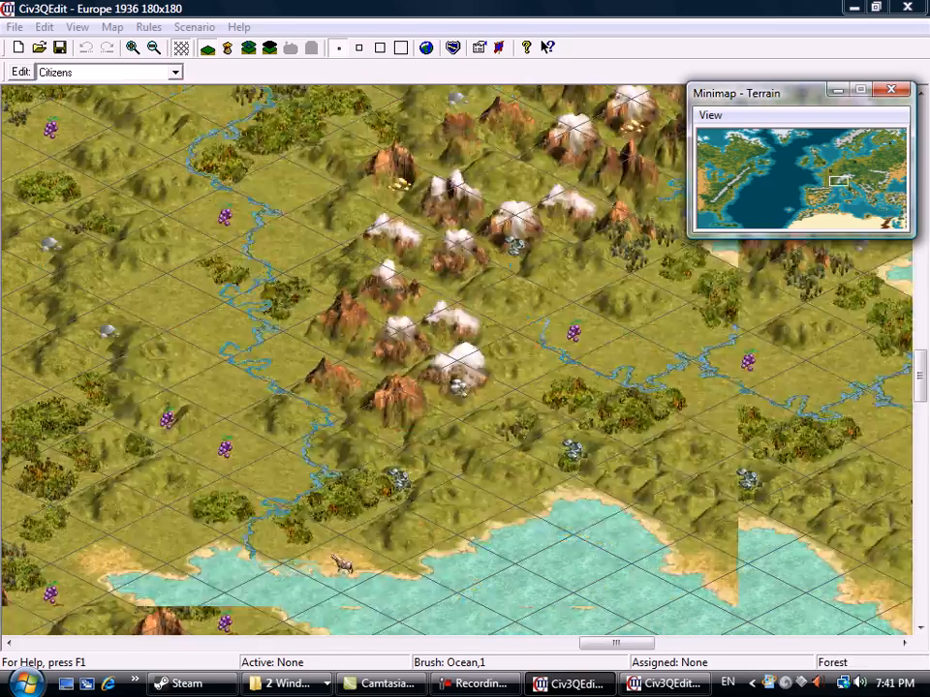
{"action": "key", "text": "alt+Tab"}
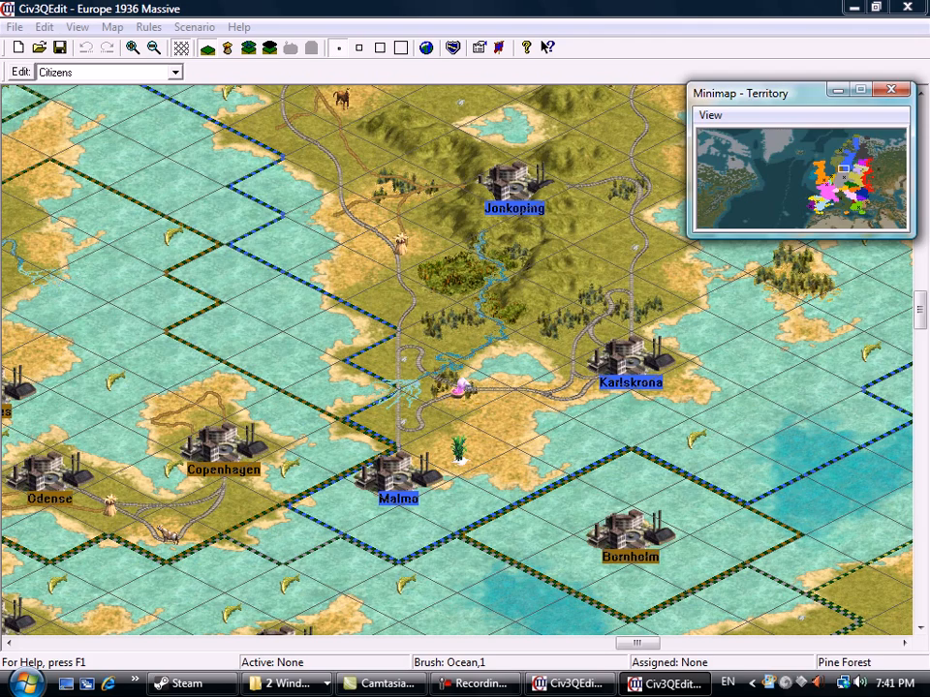
{"action": "left_click", "coordinate": [575, 684]}
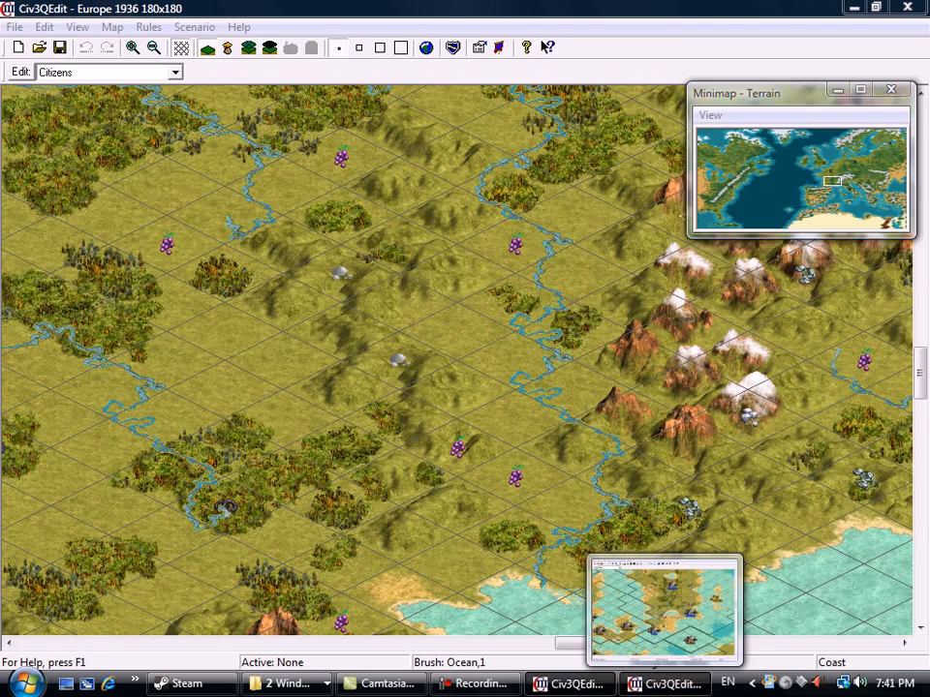
{"action": "left_click", "coordinate": [663, 684]}
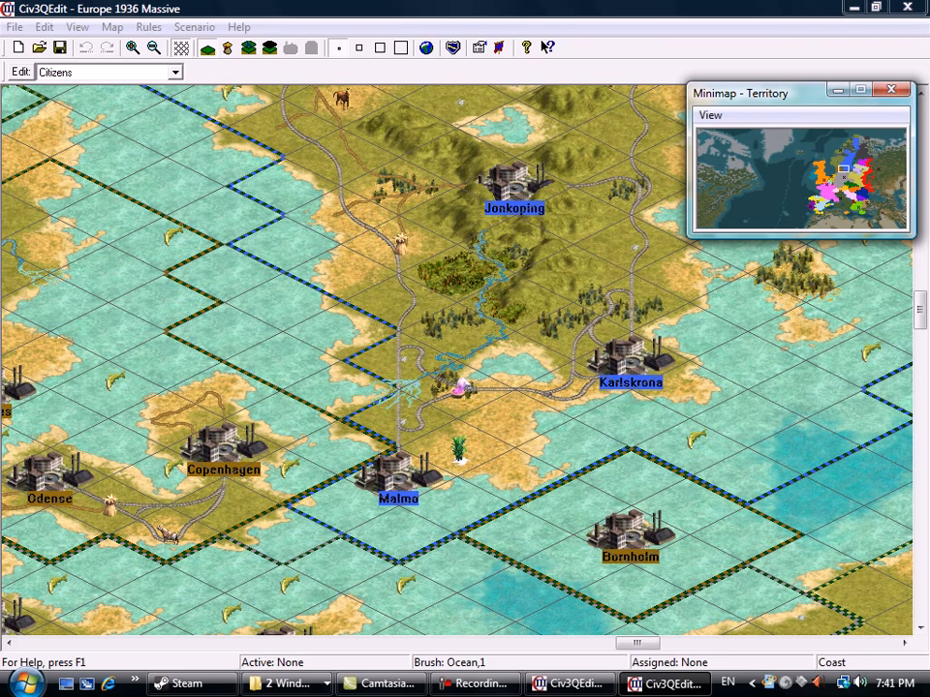
Examine the map around eastern Poland, Hungary, the Baltic coast, southern Scandinavia, the North American east coast and Germany.
{"action": "left_click_drag", "start_coordinate": [844, 169], "coordinate": [862, 178]}
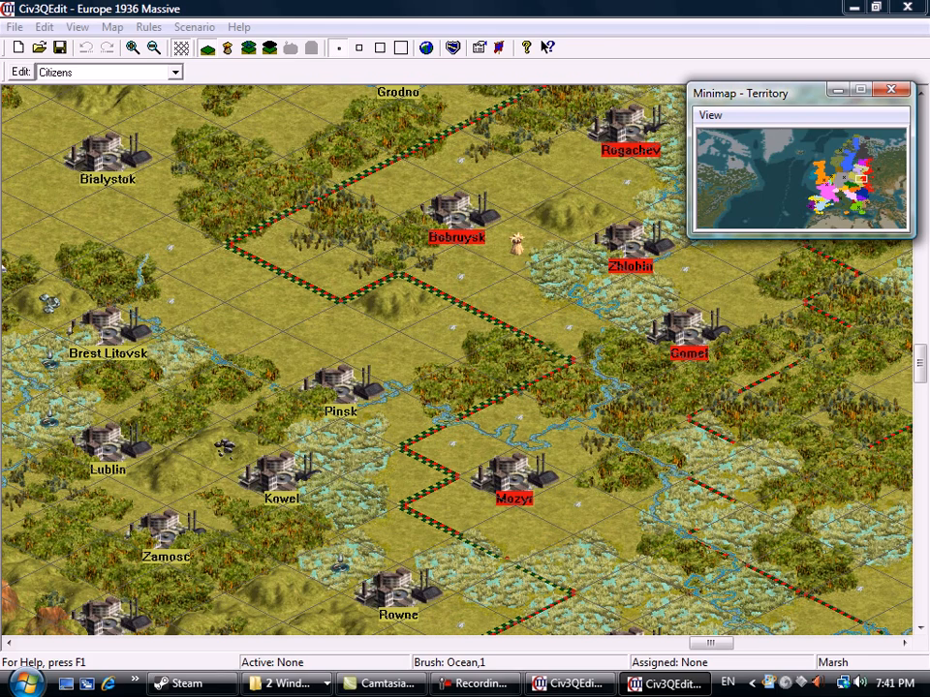
{"action": "left_click_drag", "start_coordinate": [860, 182], "coordinate": [850, 186]}
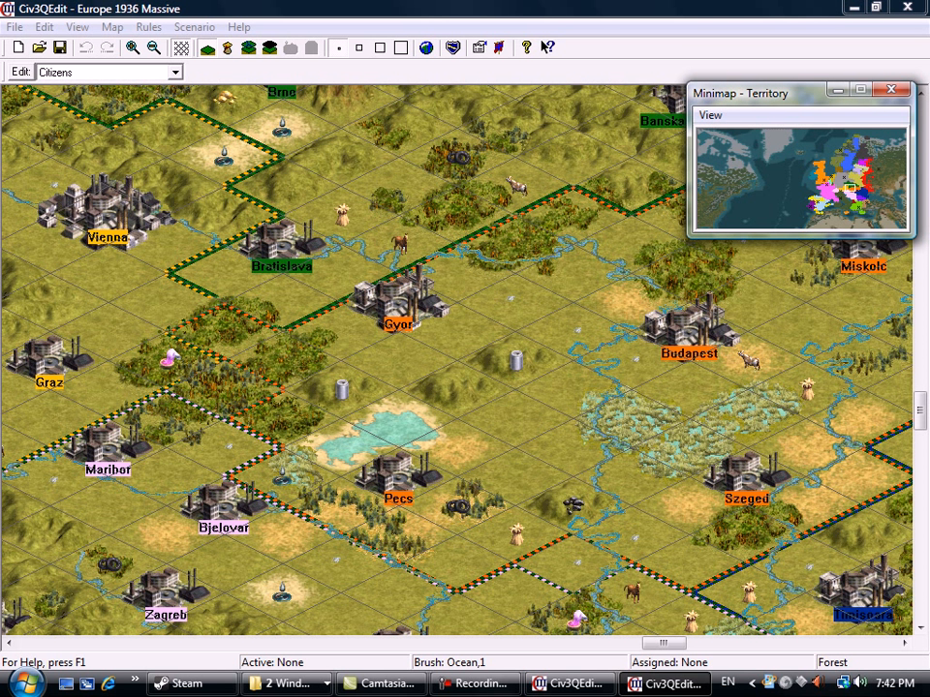
{"action": "left_click_drag", "start_coordinate": [717, 222], "coordinate": [843, 174]}
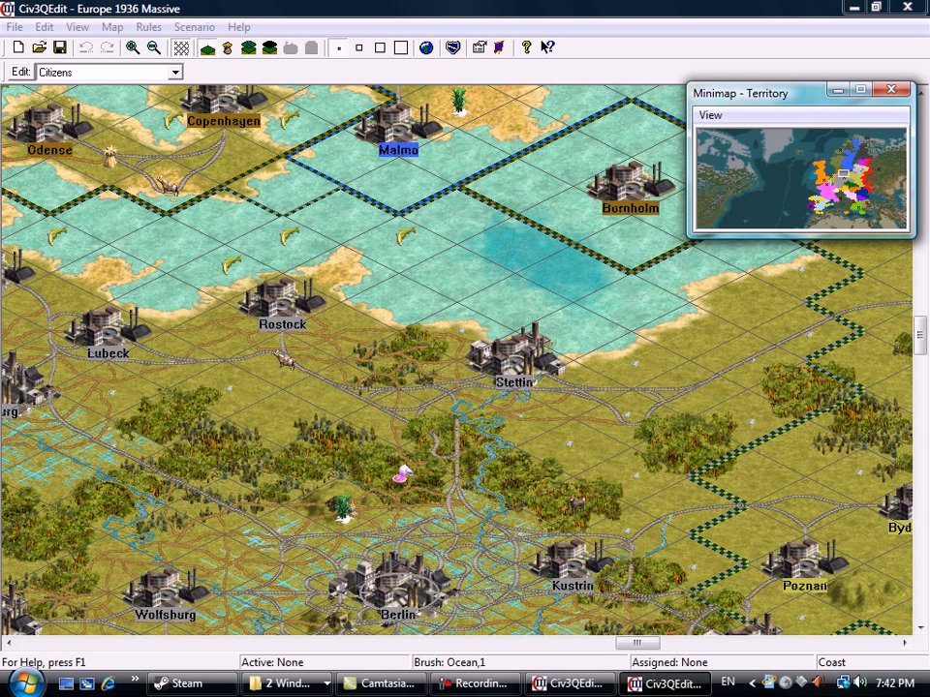
{"action": "mouse_move", "coordinate": [844, 174]}
{"action": "left_mouse_down"}
{"action": "mouse_move", "coordinate": [849, 160]}
{"action": "mouse_move", "coordinate": [839, 163]}
{"action": "left_mouse_up"}
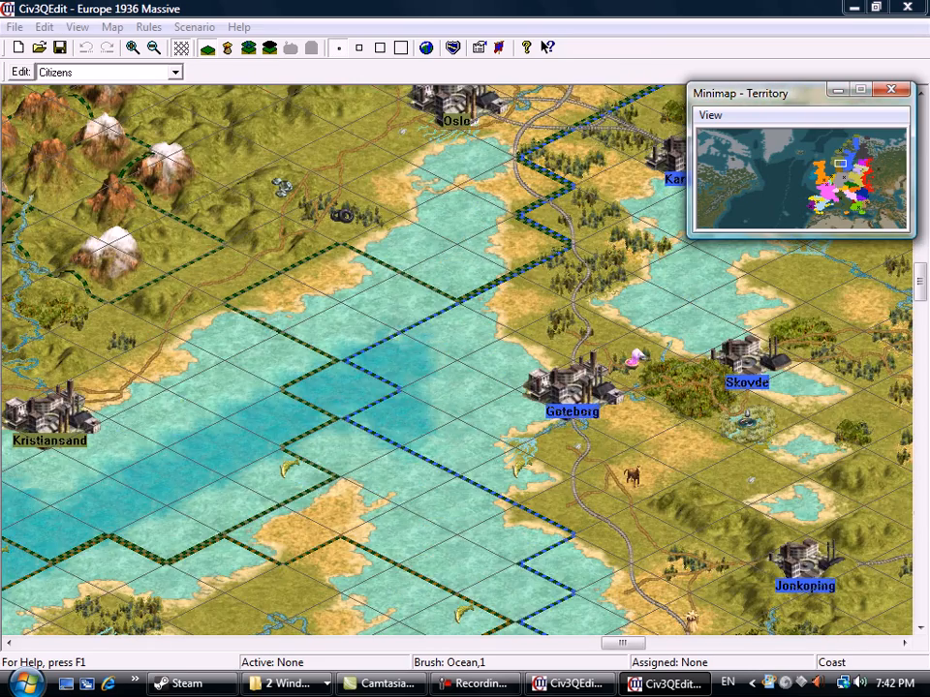
{"action": "left_click", "coordinate": [725, 207]}
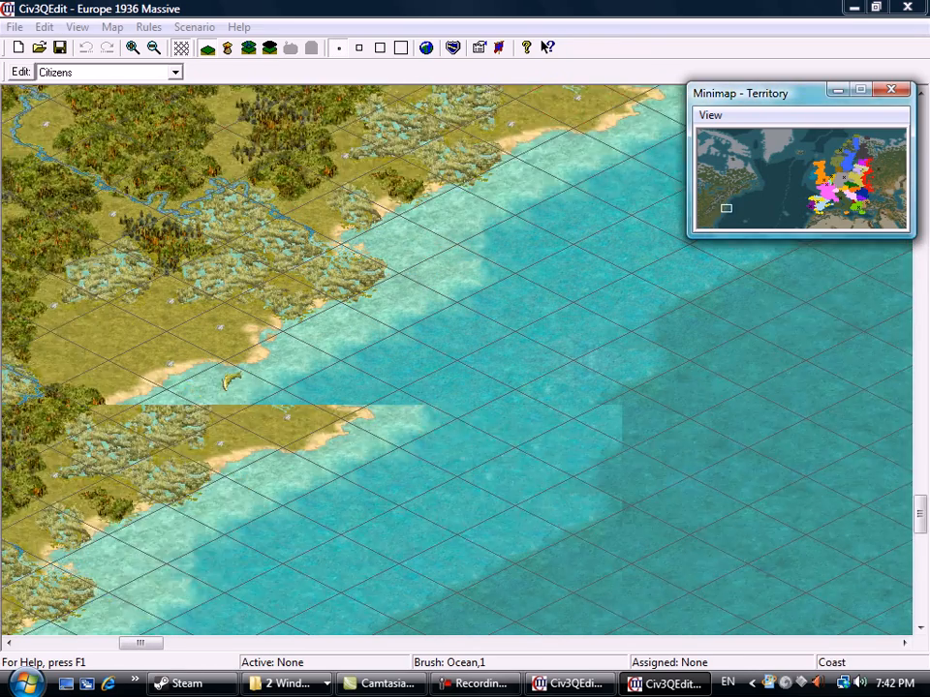
{"action": "left_click", "coordinate": [723, 215]}
{"action": "left_click", "coordinate": [720, 204]}
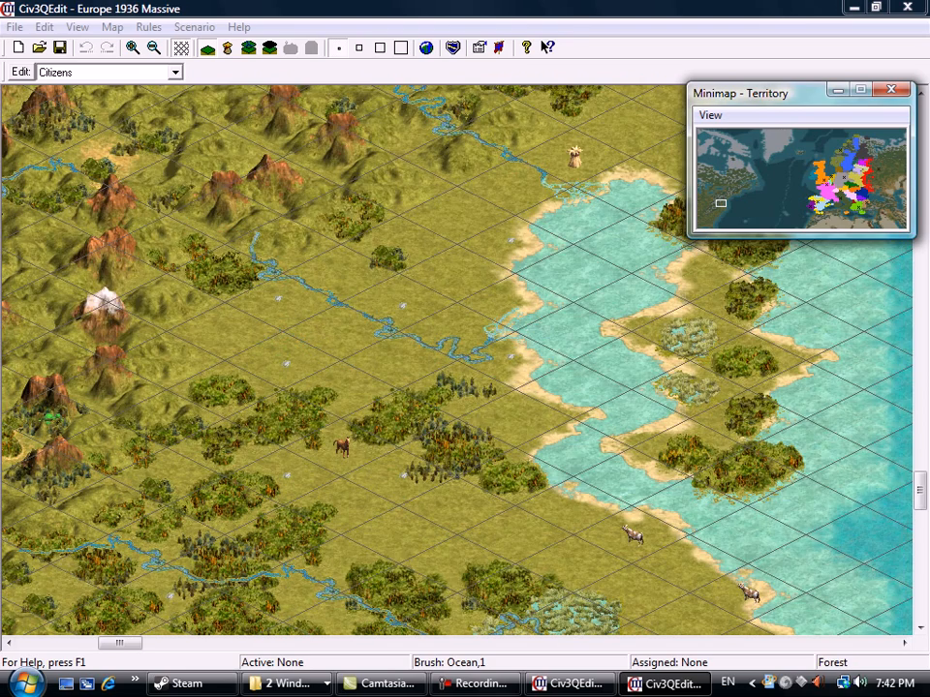
{"action": "left_click_drag", "start_coordinate": [721, 203], "coordinate": [840, 173]}
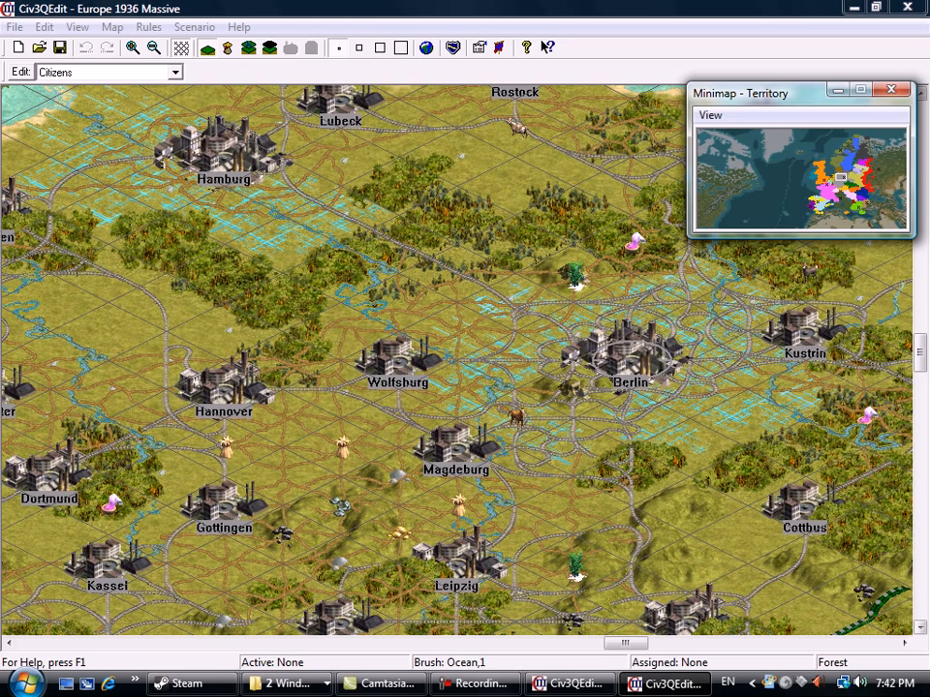
Examine the map around the Nile delta, the North African coast, Sicily and southern Italy.
{"action": "left_click_drag", "start_coordinate": [841, 177], "coordinate": [871, 220]}
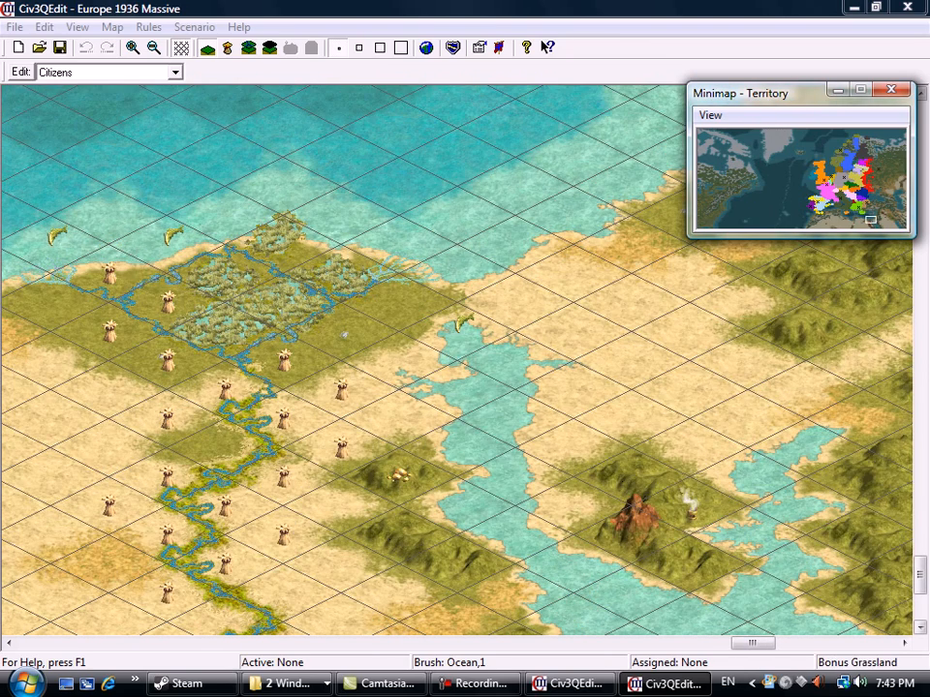
{"action": "left_click_drag", "start_coordinate": [871, 220], "coordinate": [839, 209]}
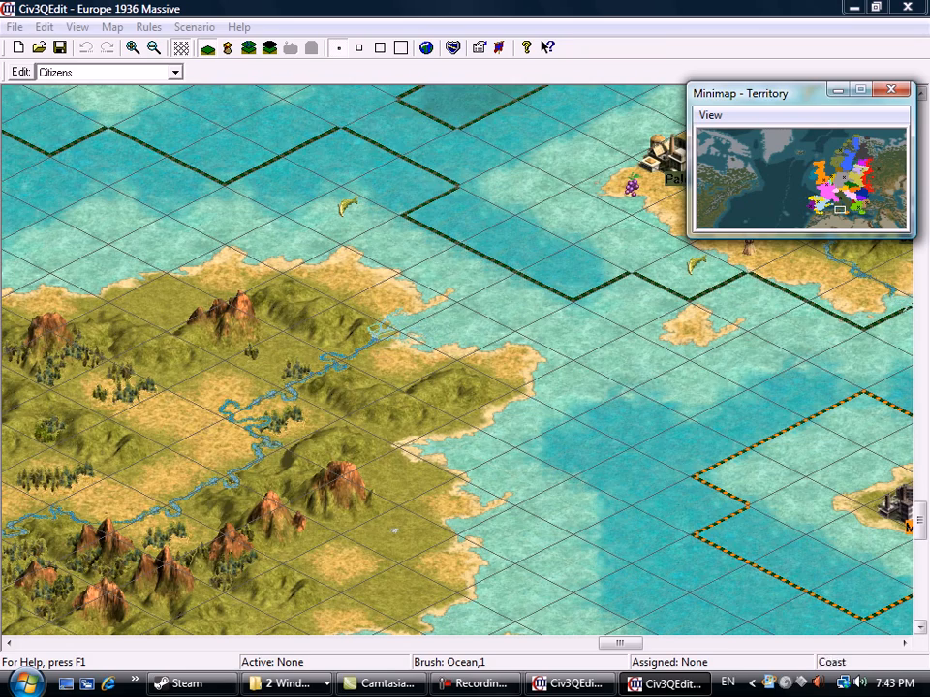
{"action": "scroll", "coordinate": [455, 361], "scroll_direction": "up", "scroll_amount": 1}
{"action": "left_click_drag", "start_coordinate": [620, 644], "coordinate": [645, 643]}
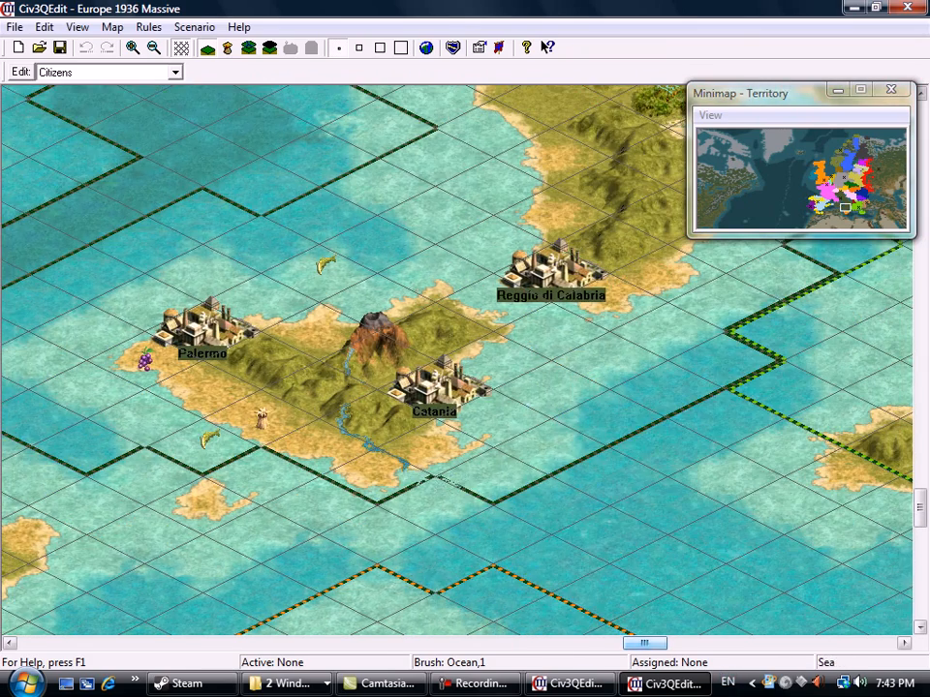
{"action": "scroll", "coordinate": [456, 360], "scroll_direction": "up", "scroll_amount": 1}
{"action": "scroll", "coordinate": [455, 360], "scroll_direction": "up", "scroll_amount": 2}
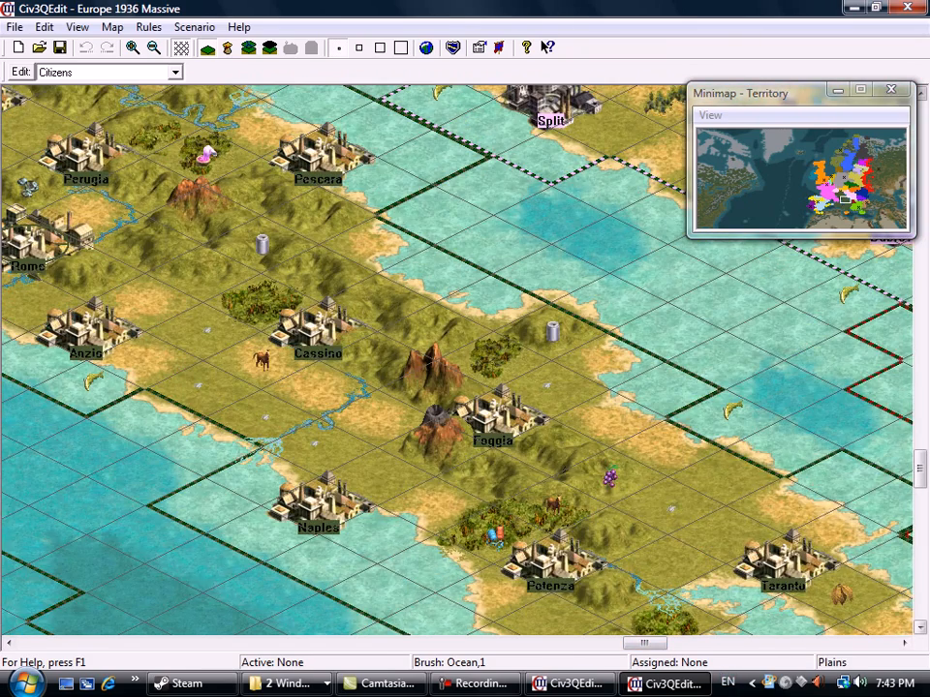
Set the map view's zoom level to 50% while southern Italy is in view.
{"action": "key", "text": "alt+m"}
{"action": "key", "text": "Right"}
{"action": "key", "text": "Left"}
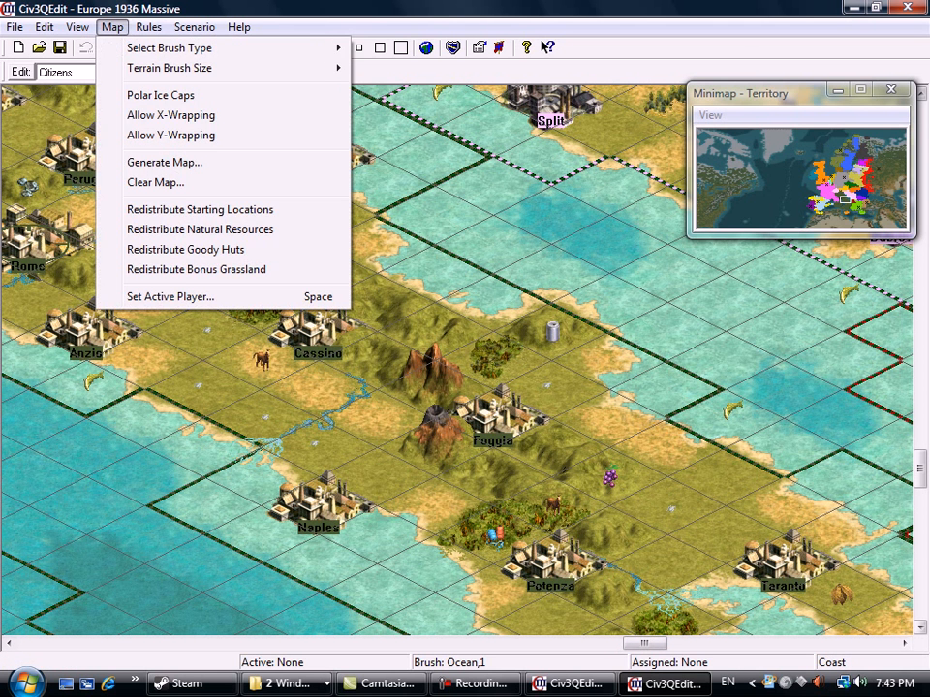
{"action": "key", "text": "Left"}
{"action": "key", "text": "Down"}
{"action": "key", "text": "Down"}
{"action": "key", "text": "Down"}
{"action": "key", "text": "Down"}
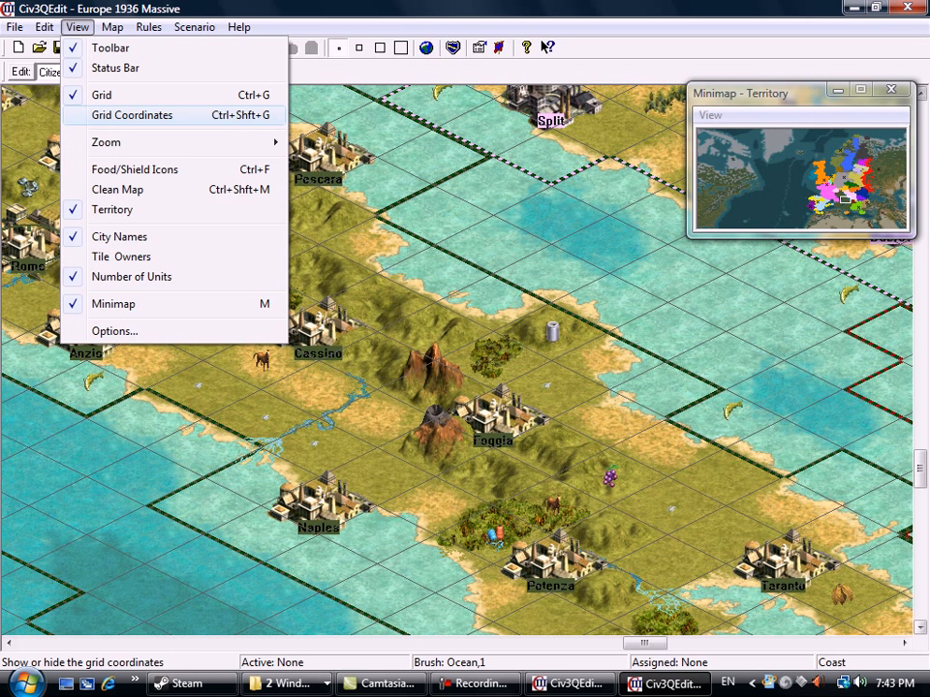
{"action": "key", "text": "Left"}
{"action": "key", "text": "Right"}
{"action": "key", "text": "Right"}
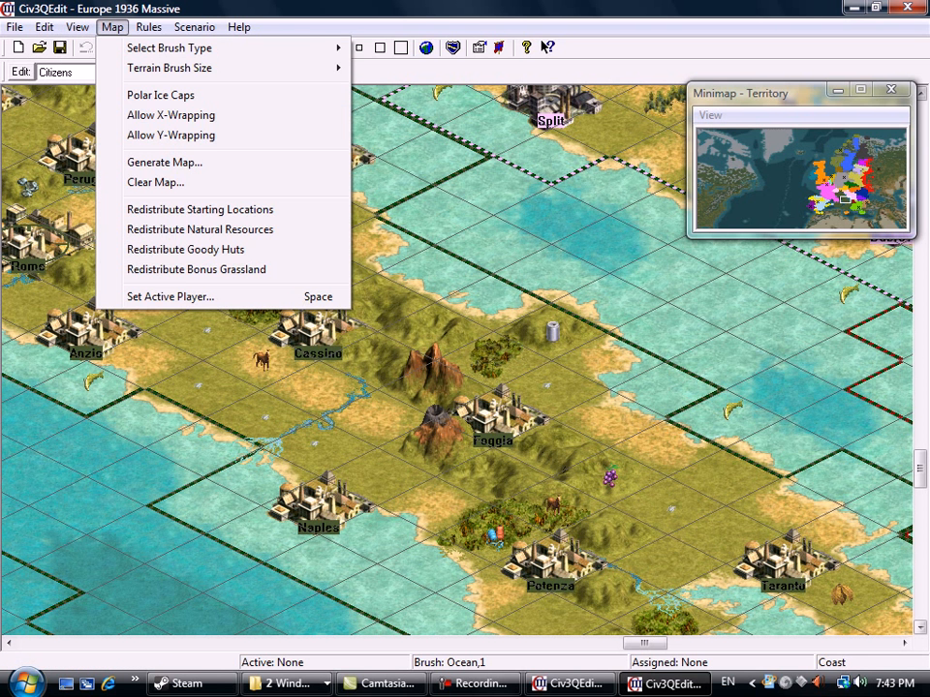
{"action": "key", "text": "Right"}
{"action": "key", "text": "Left"}
{"action": "key", "text": "Left"}
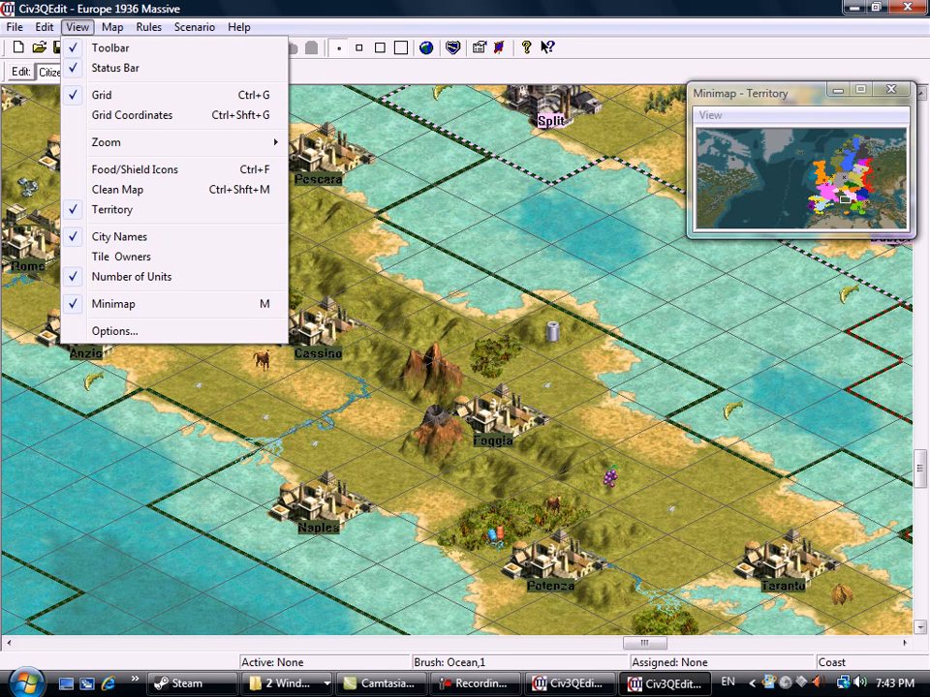
{"action": "mouse_move", "coordinate": [146, 143]}
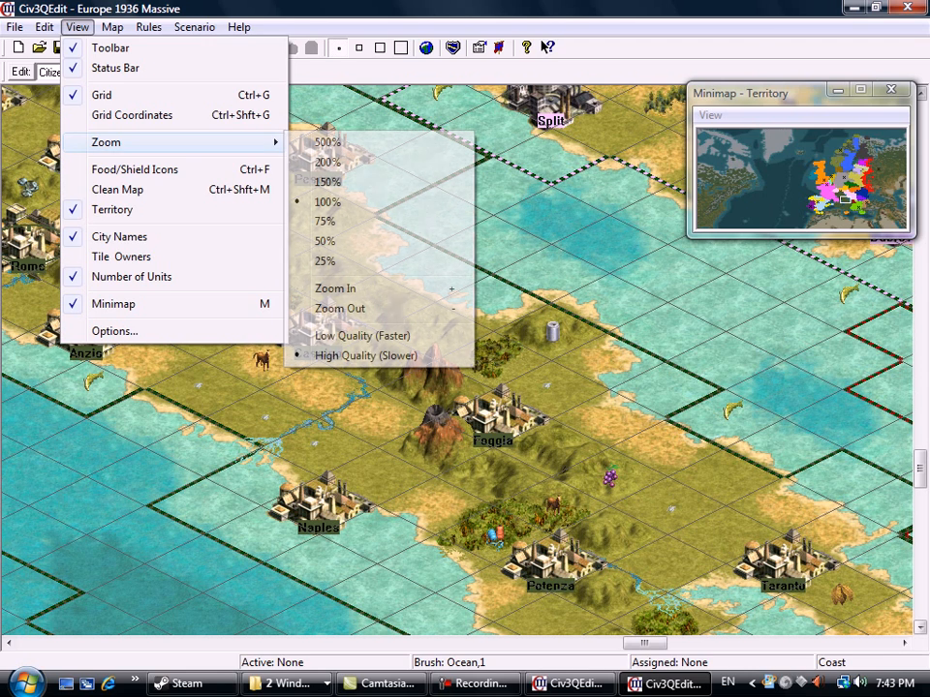
{"action": "key", "text": "Return"}
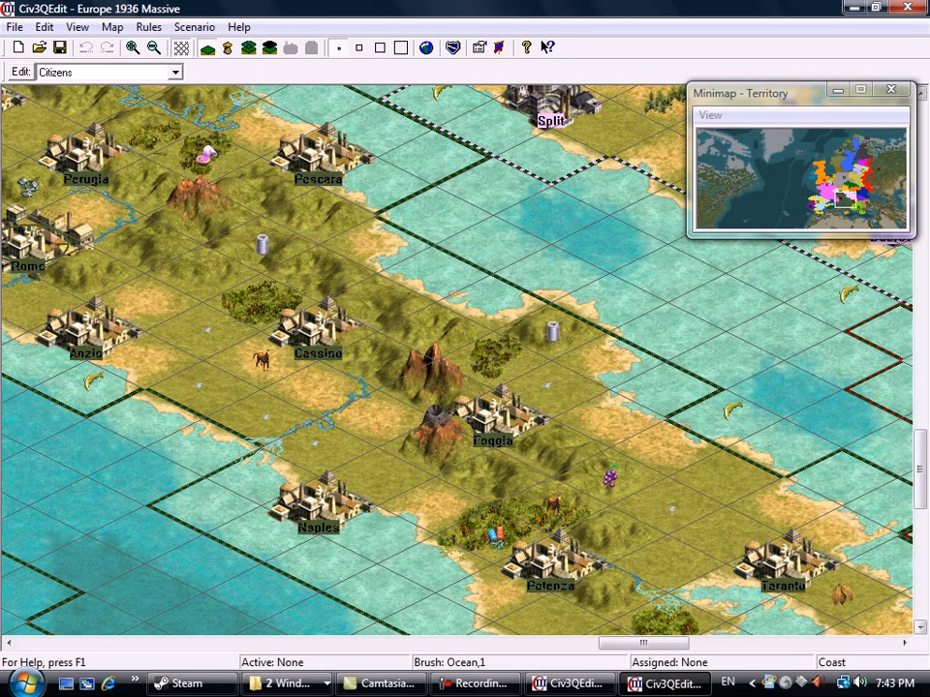
Examine the map around Malta, the North African coast from Morocco to Tunisia, Sicily, Sardinia, mainland Italy and the Alps.
{"action": "scroll", "coordinate": [455, 358], "scroll_direction": "down", "scroll_amount": 3}
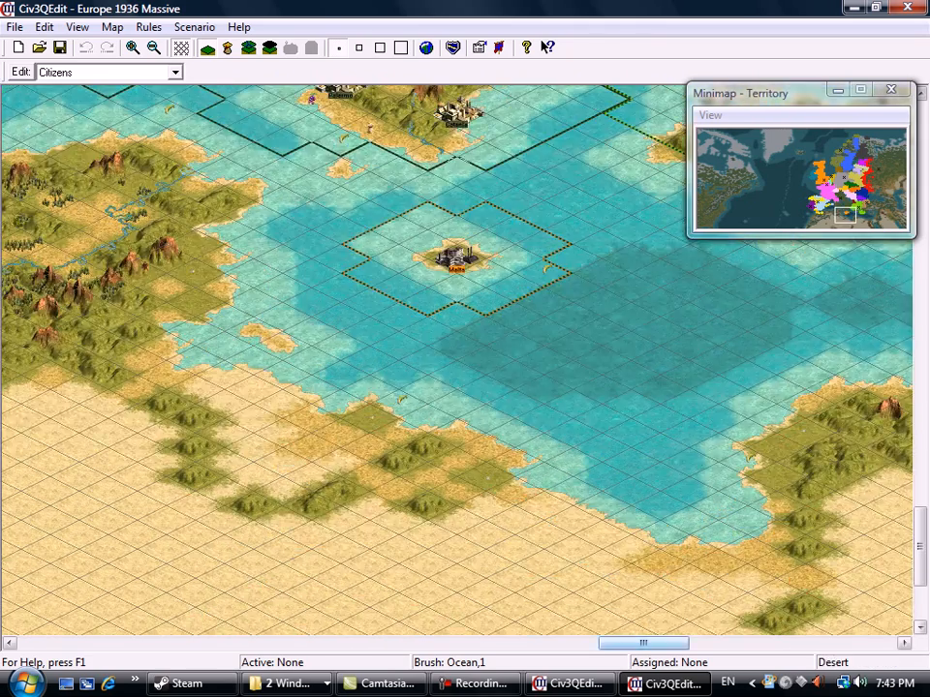
{"action": "scroll", "coordinate": [455, 359], "scroll_direction": "right", "scroll_amount": 5}
{"action": "left_click_drag", "start_coordinate": [723, 644], "coordinate": [499, 644]}
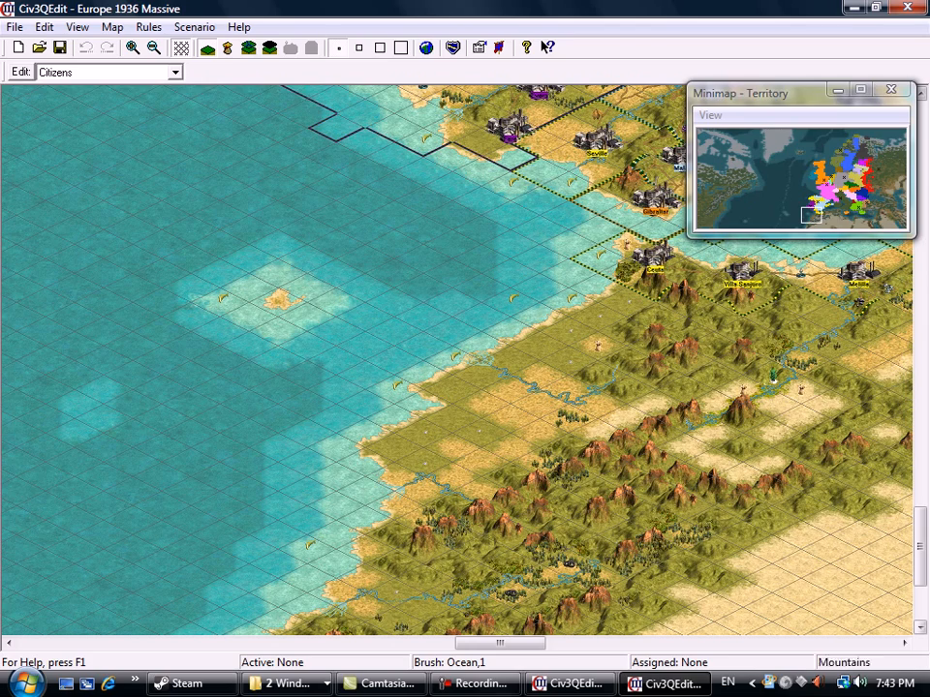
{"action": "left_click_drag", "start_coordinate": [500, 643], "coordinate": [605, 643]}
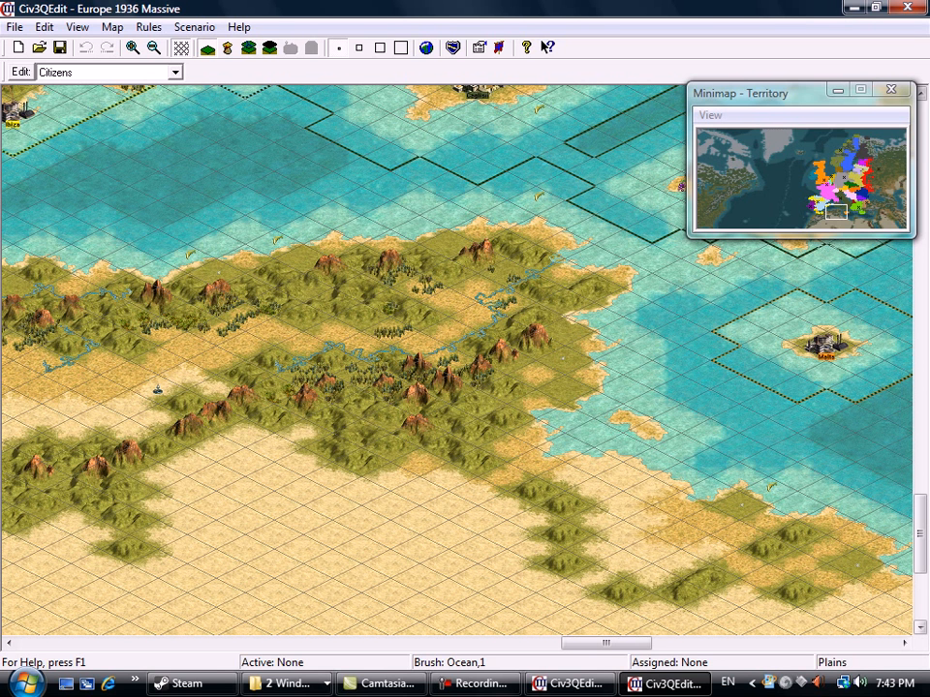
{"action": "scroll", "coordinate": [456, 361], "scroll_direction": "up", "scroll_amount": 1}
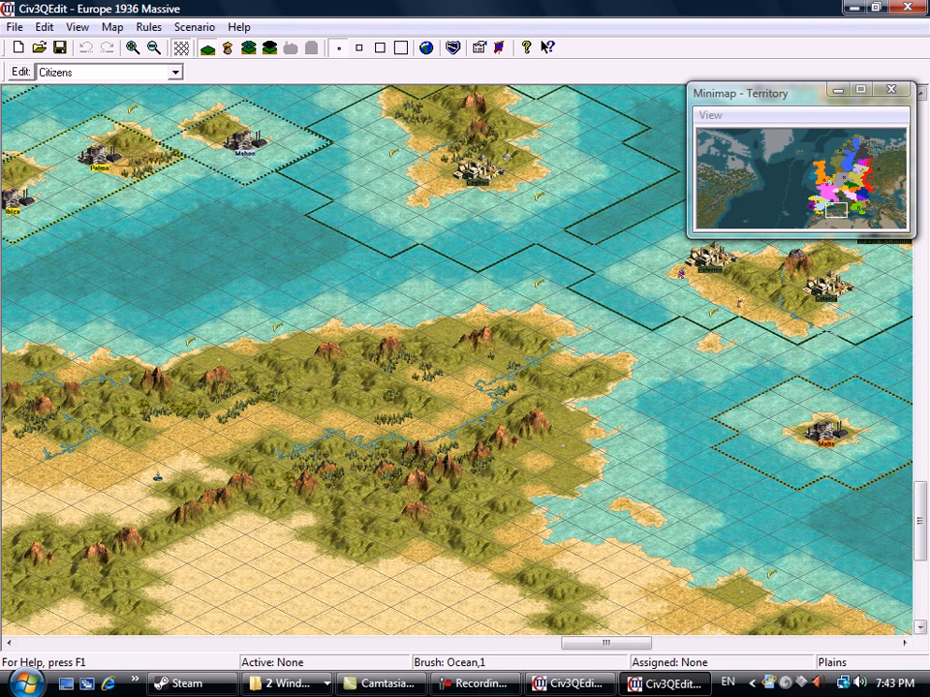
{"action": "left_click_drag", "start_coordinate": [606, 643], "coordinate": [632, 643]}
{"action": "scroll", "coordinate": [455, 360], "scroll_direction": "up", "scroll_amount": 3}
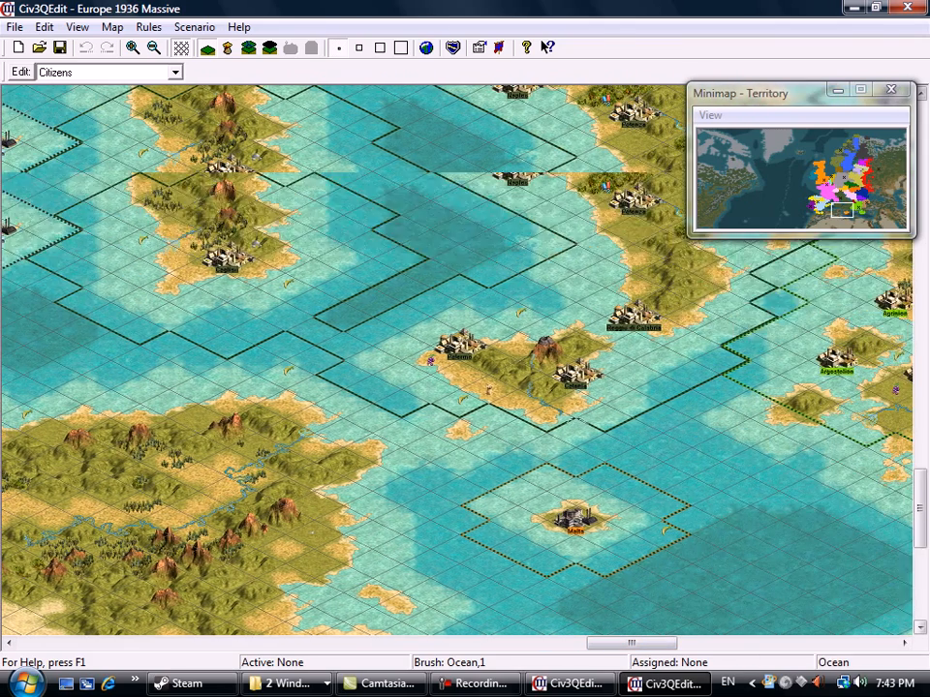
{"action": "scroll", "coordinate": [455, 361], "scroll_direction": "up", "scroll_amount": 1}
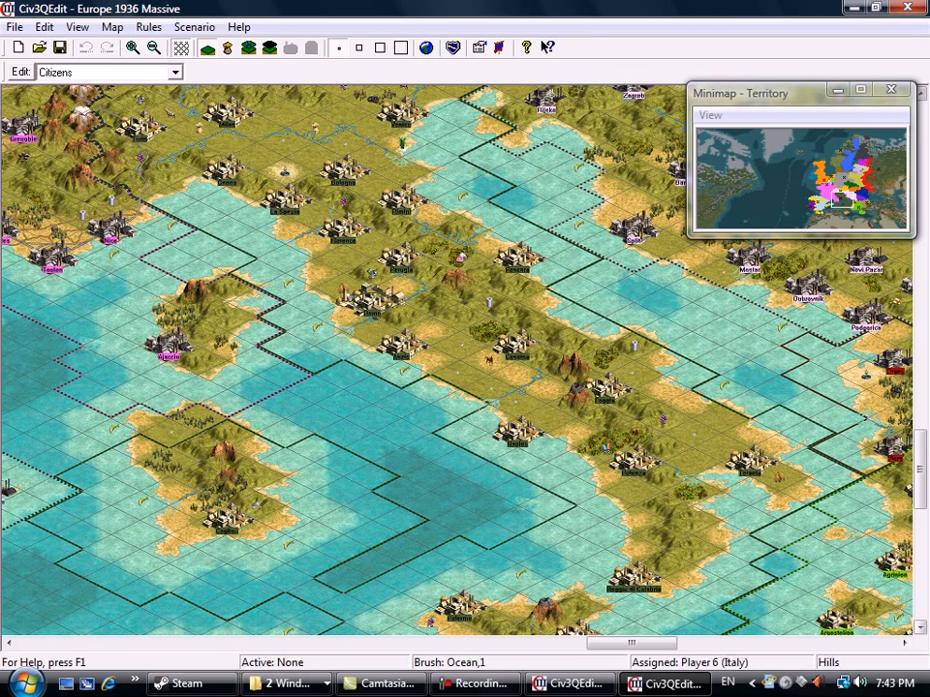
{"action": "scroll", "coordinate": [455, 361], "scroll_direction": "up", "scroll_amount": 2}
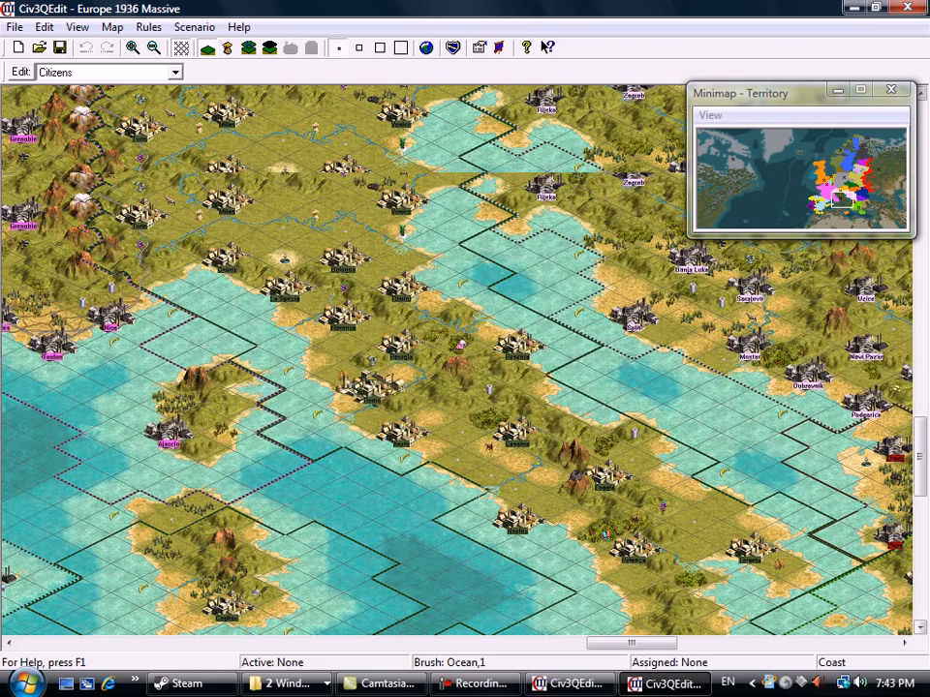
{"action": "scroll", "coordinate": [456, 360], "scroll_direction": "up", "scroll_amount": 1}
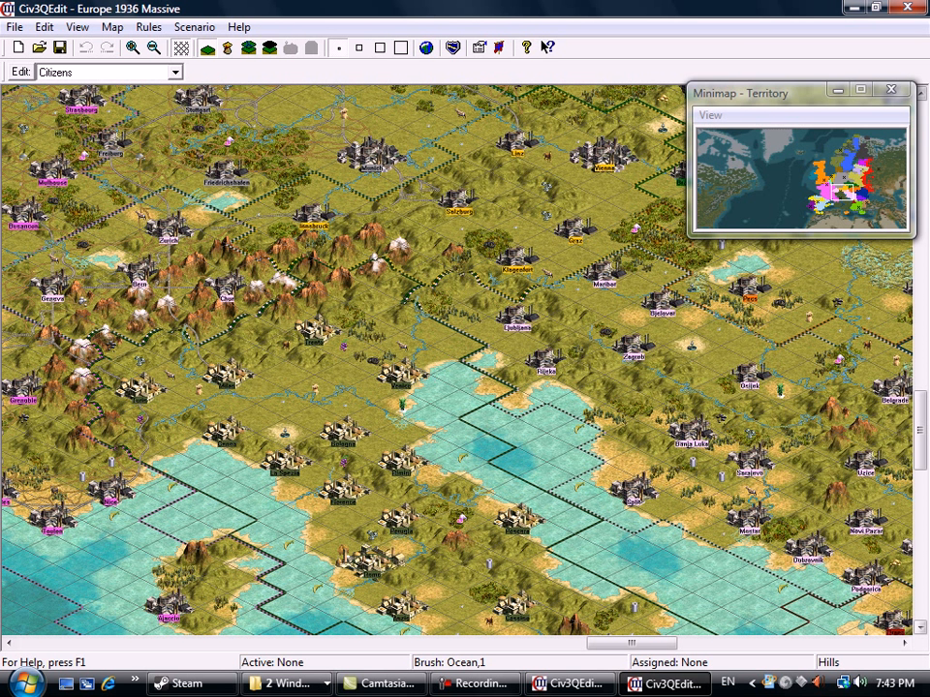
{"action": "mouse_move", "coordinate": [847, 217]}
{"action": "left_mouse_down"}
{"action": "mouse_move", "coordinate": [877, 221]}
{"action": "mouse_move", "coordinate": [843, 194]}
{"action": "left_mouse_up"}
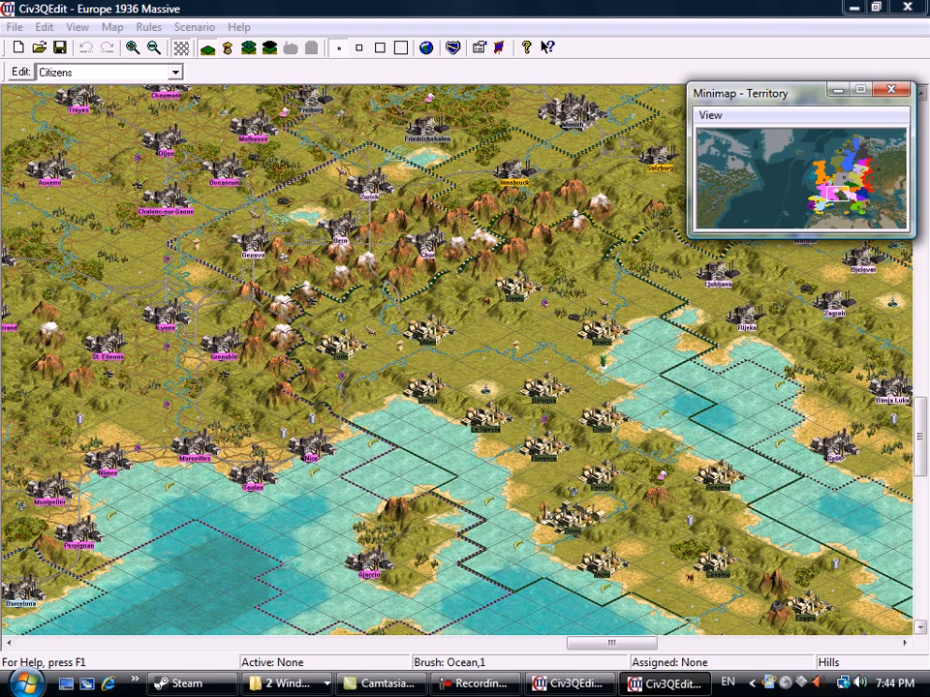
Examine the map from the Nile delta through the Aegean, western Ukraine and the Finnish coast to the forests of northern Russia.
{"action": "left_click", "coordinate": [826, 213]}
{"action": "left_click", "coordinate": [861, 221]}
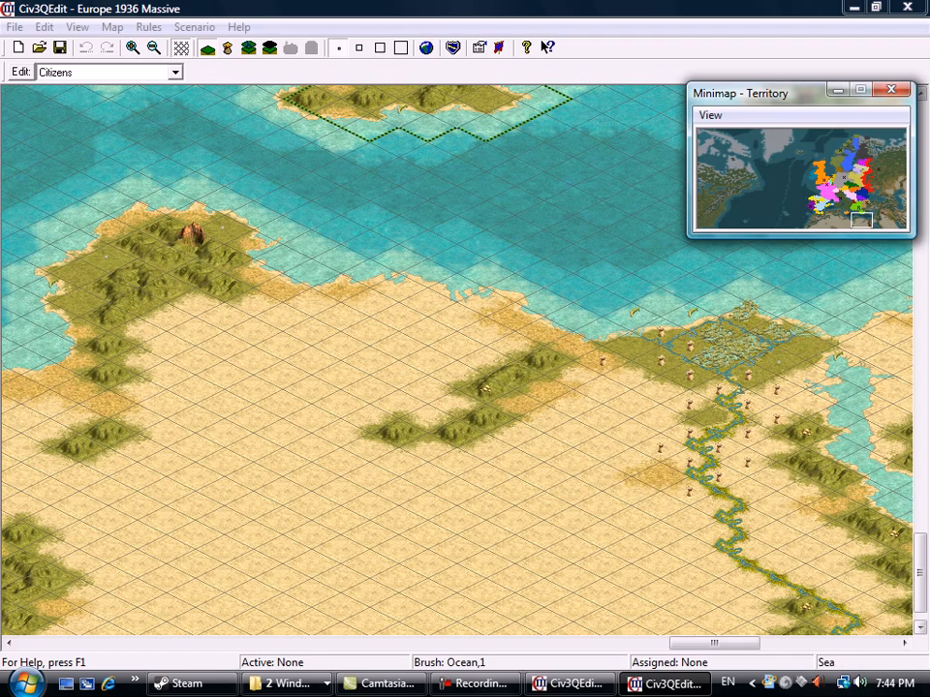
{"action": "mouse_move", "coordinate": [714, 643]}
{"action": "left_mouse_down"}
{"action": "mouse_move", "coordinate": [578, 644]}
{"action": "mouse_move", "coordinate": [722, 643]}
{"action": "left_mouse_up"}
{"action": "scroll", "coordinate": [458, 361], "scroll_direction": "up", "scroll_amount": 9}
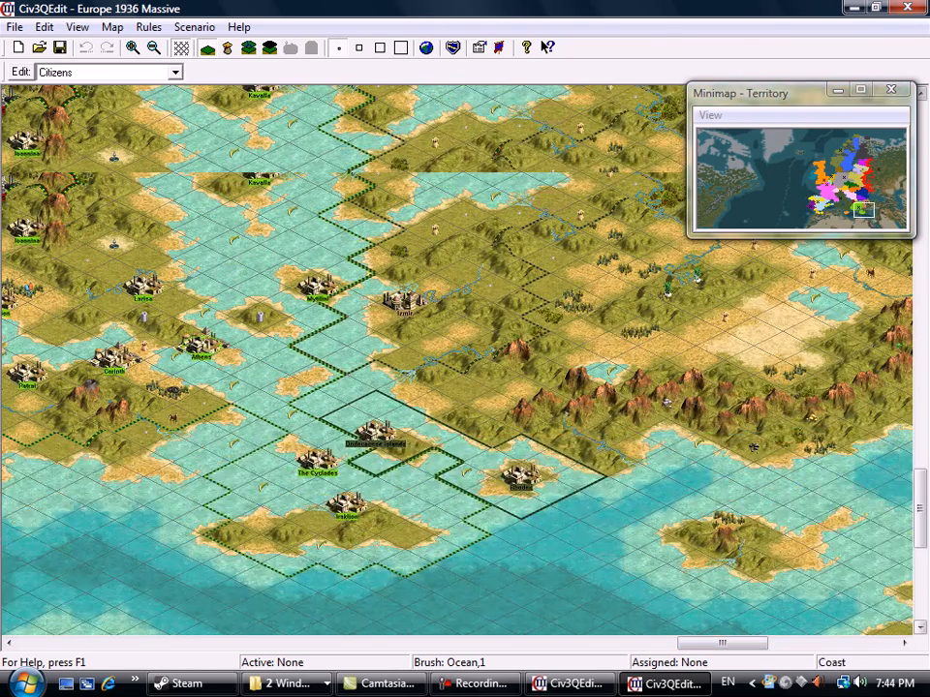
{"action": "scroll", "coordinate": [457, 360], "scroll_direction": "up", "scroll_amount": 10}
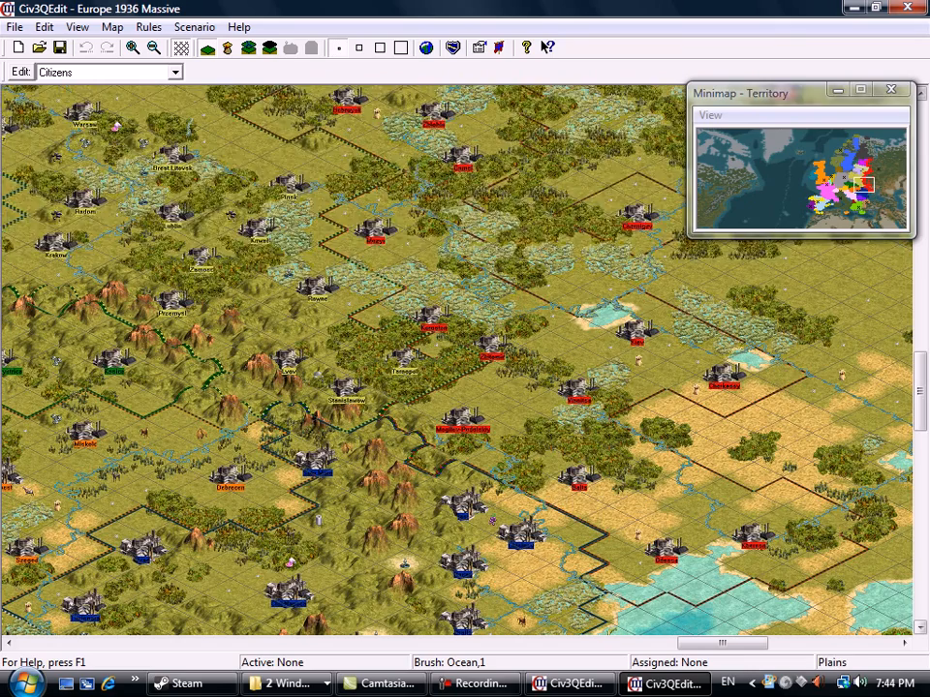
{"action": "scroll", "coordinate": [457, 360], "scroll_direction": "up", "scroll_amount": 5}
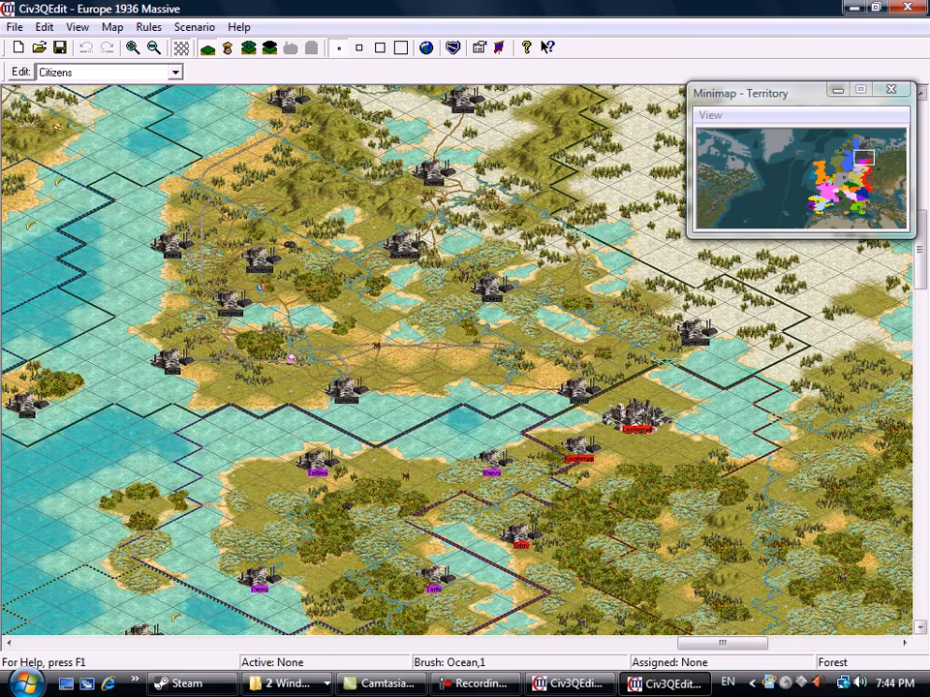
{"action": "scroll", "coordinate": [457, 360], "scroll_direction": "right", "scroll_amount": 10}
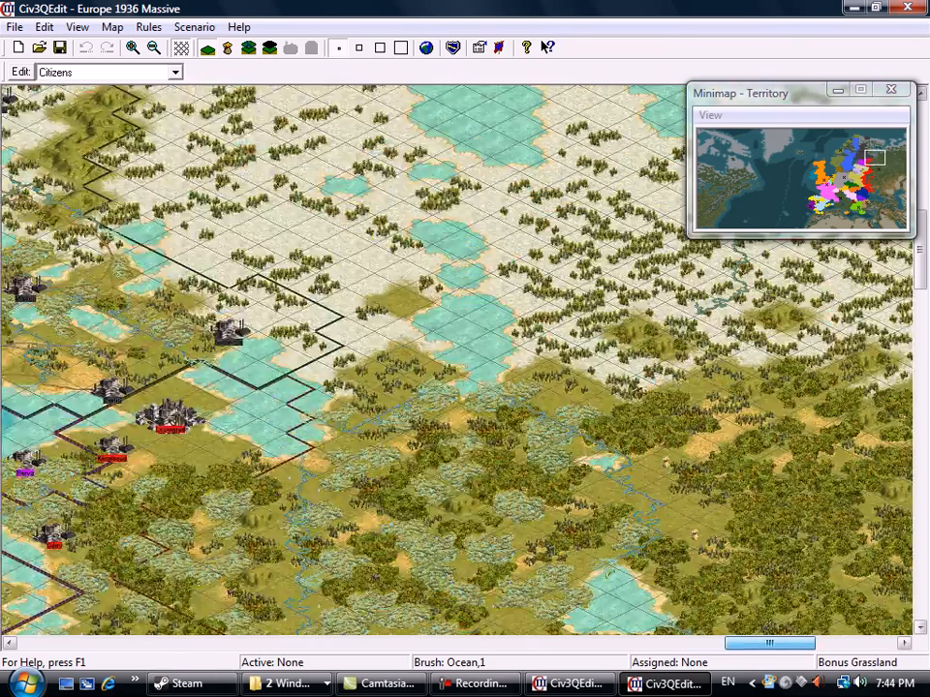
{"action": "scroll", "coordinate": [457, 361], "scroll_direction": "right", "scroll_amount": 4}
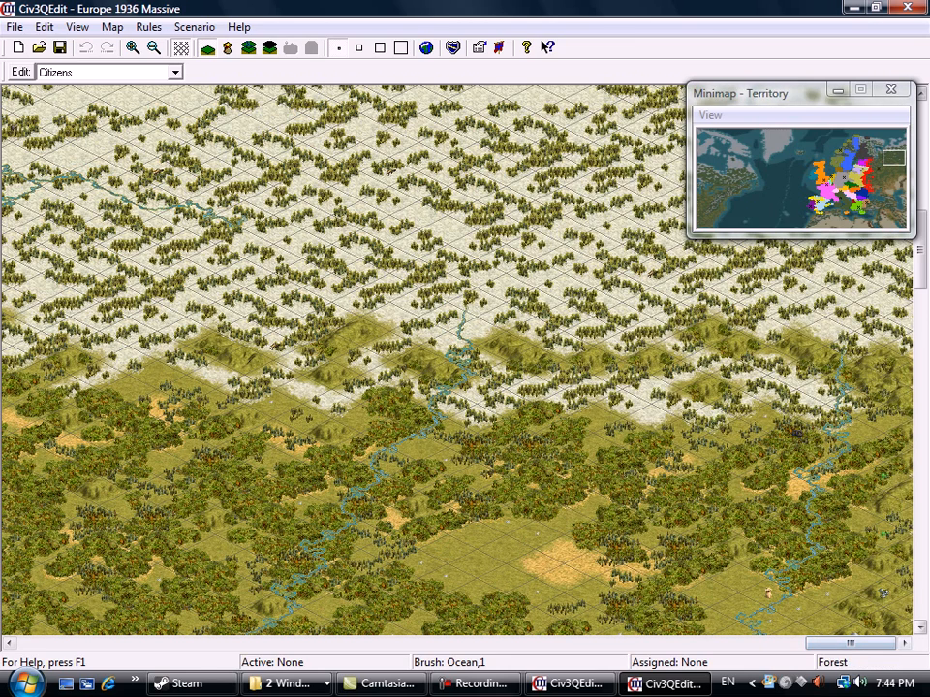
{"action": "scroll", "coordinate": [457, 360], "scroll_direction": "down", "scroll_amount": 3}
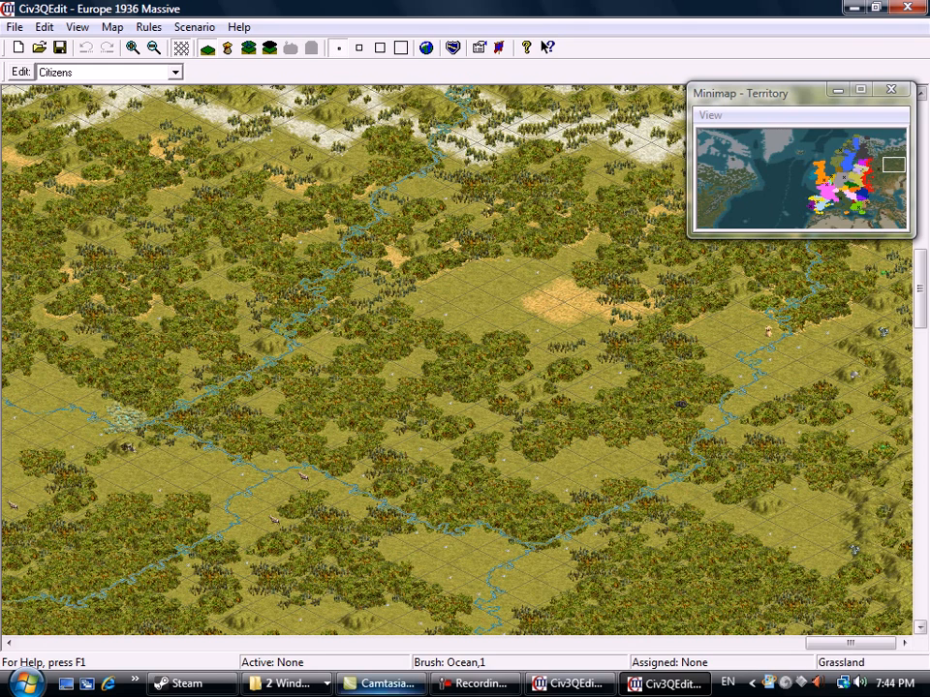
{"action": "left_click", "coordinate": [475, 684]}
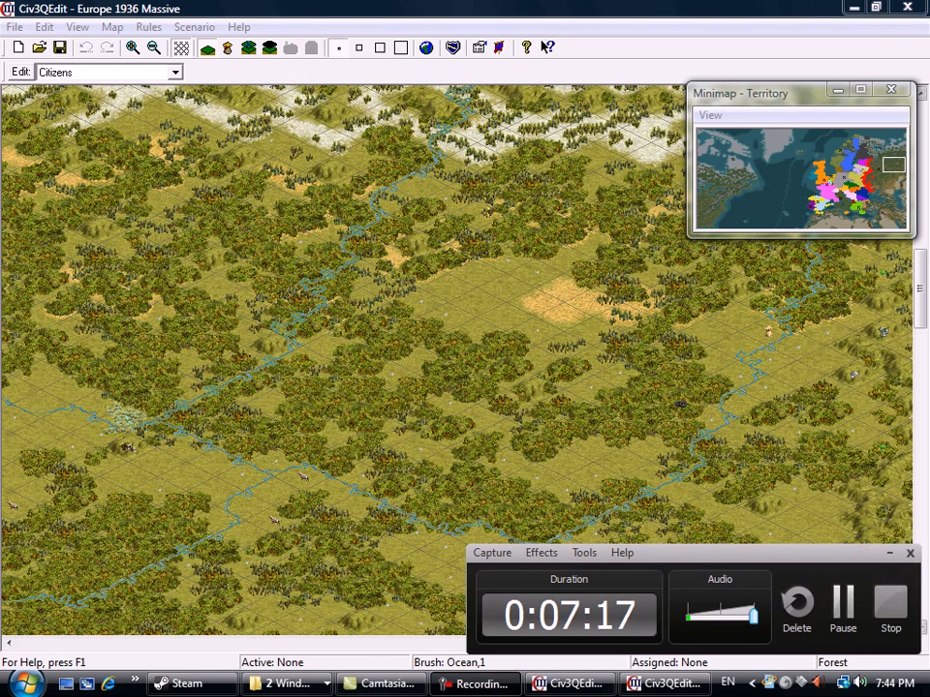